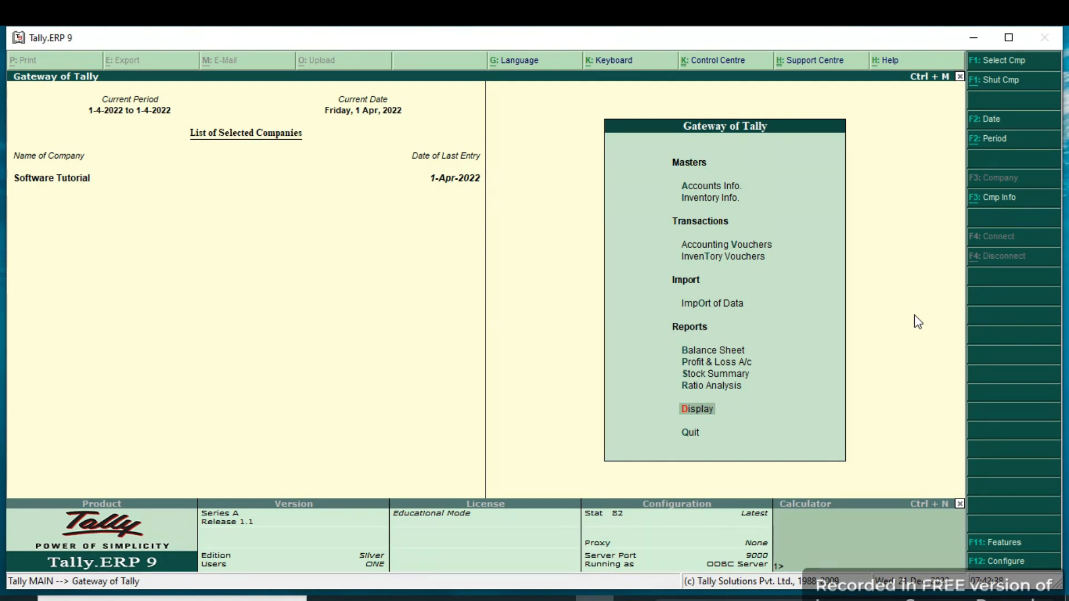
Review the ST Traders purchase voucher from the Day Book and return to the Gateway of Tally.
{"action": "key", "text": "Return"}
{"action": "key", "text": "Down"}
{"action": "key", "text": "Return"}
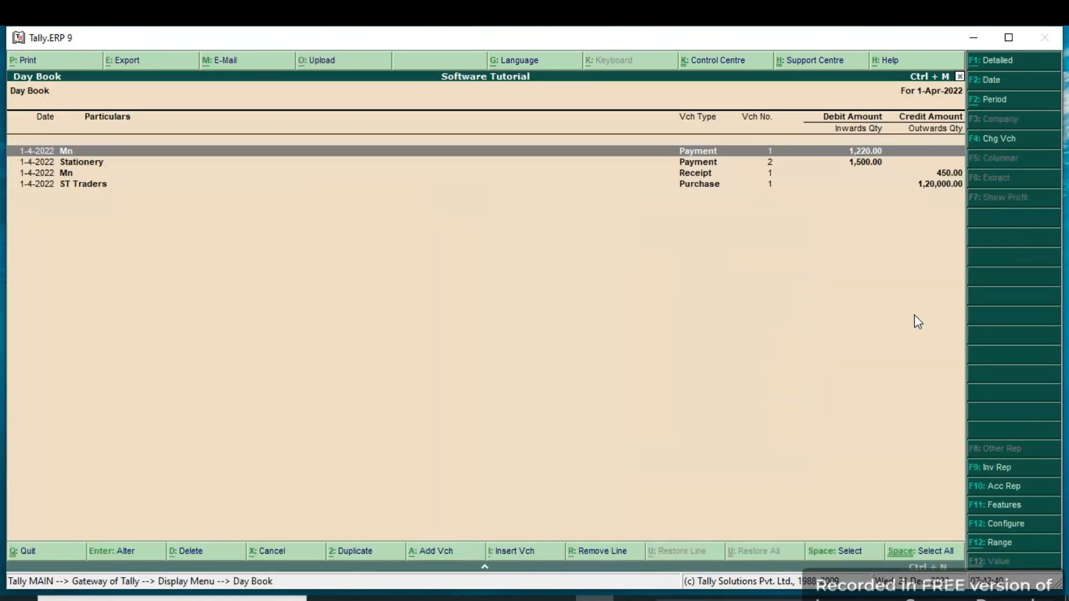
{"action": "key", "text": "Down"}
{"action": "key", "text": "Down"}
{"action": "key", "text": "Down"}
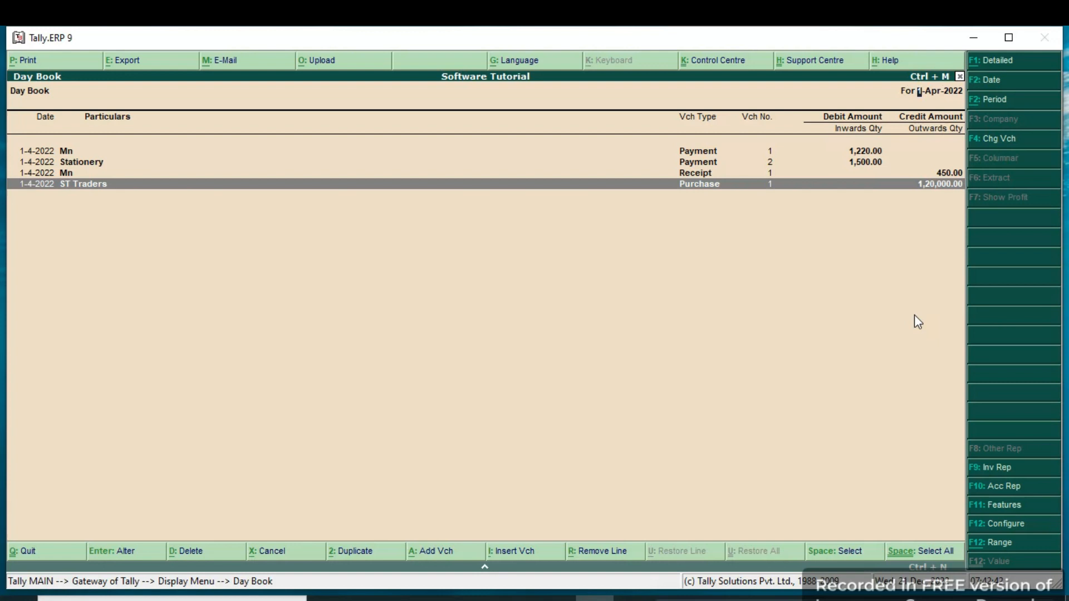
{"action": "key", "text": "Return"}
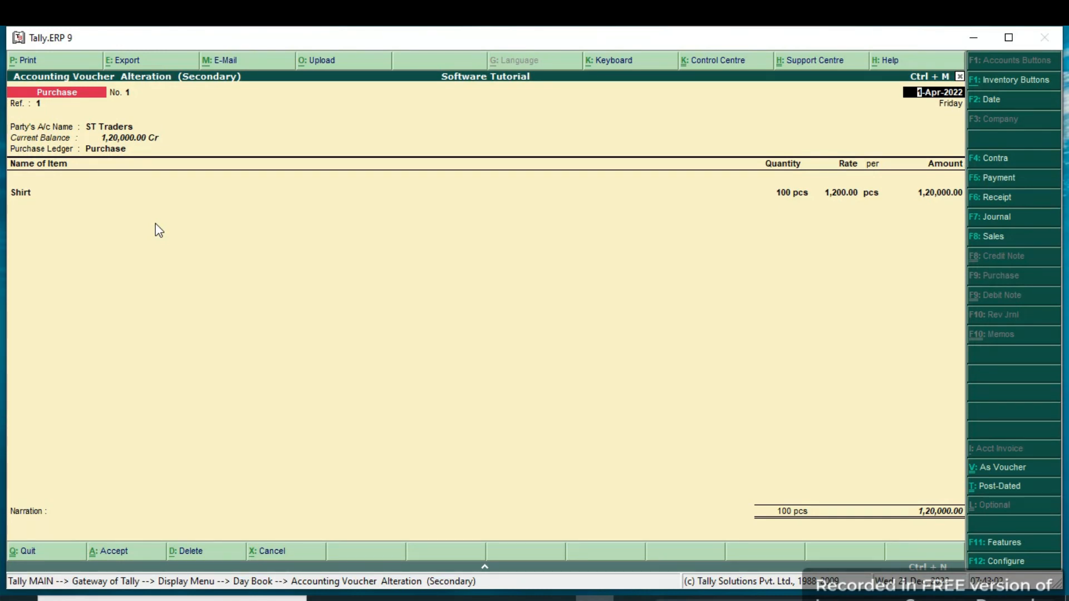
{"action": "key", "text": "Escape"}
{"action": "key", "text": "Escape"}
{"action": "key", "text": "Escape"}
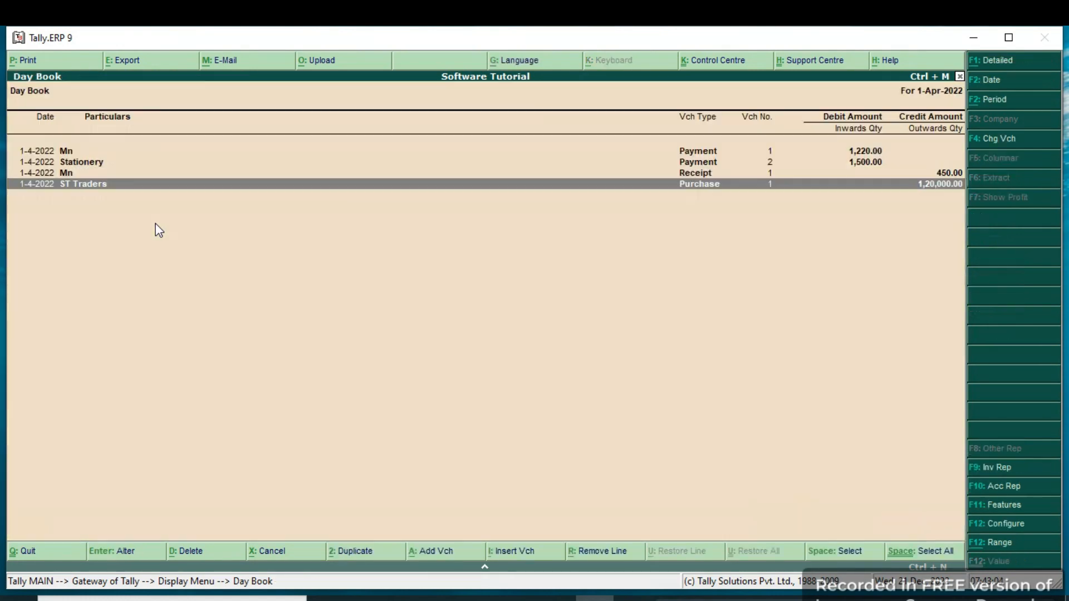
Open accounting voucher creation from the Gateway of Tally on a new purchase voucher.
{"action": "key", "text": "Up"}
{"action": "key", "text": "Up"}
{"action": "key", "text": "Up"}
{"action": "key", "text": "Up"}
{"action": "key", "text": "Up"}
{"action": "key", "text": "Up"}
{"action": "key", "text": "Up"}
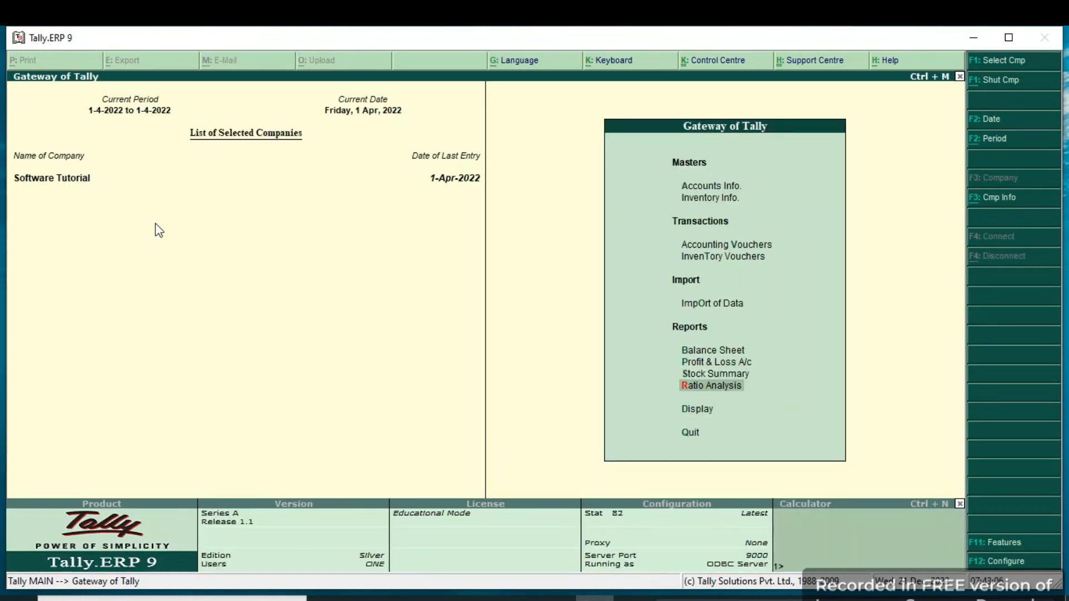
{"action": "key", "text": "Return"}
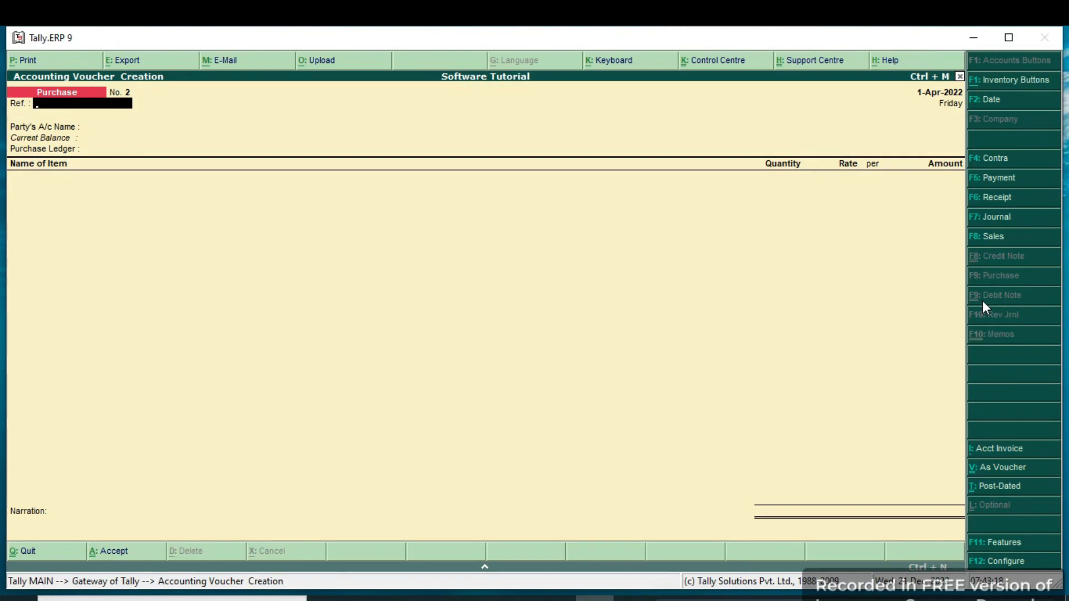
Set Use Debit/Credit Notes to Yes in the company's accounting features.
{"action": "left_click", "coordinate": [991, 545]}
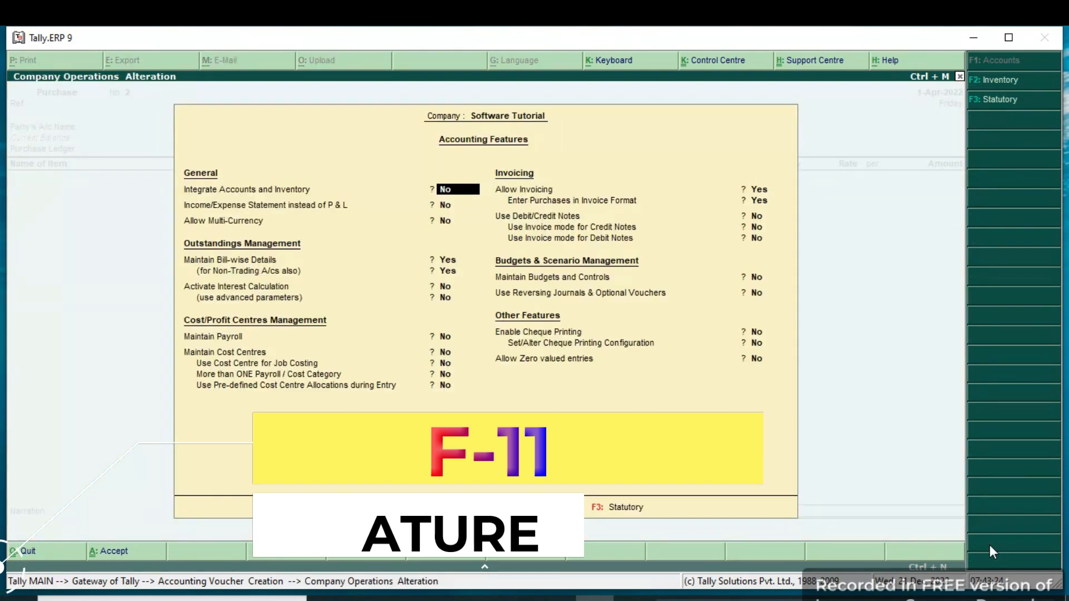
{"action": "key", "text": "Down"}
{"action": "key", "text": "Down"}
{"action": "key", "text": "Down"}
{"action": "key", "text": "Down"}
{"action": "key", "text": "Down"}
{"action": "key", "text": "Down"}
{"action": "key", "text": "Down"}
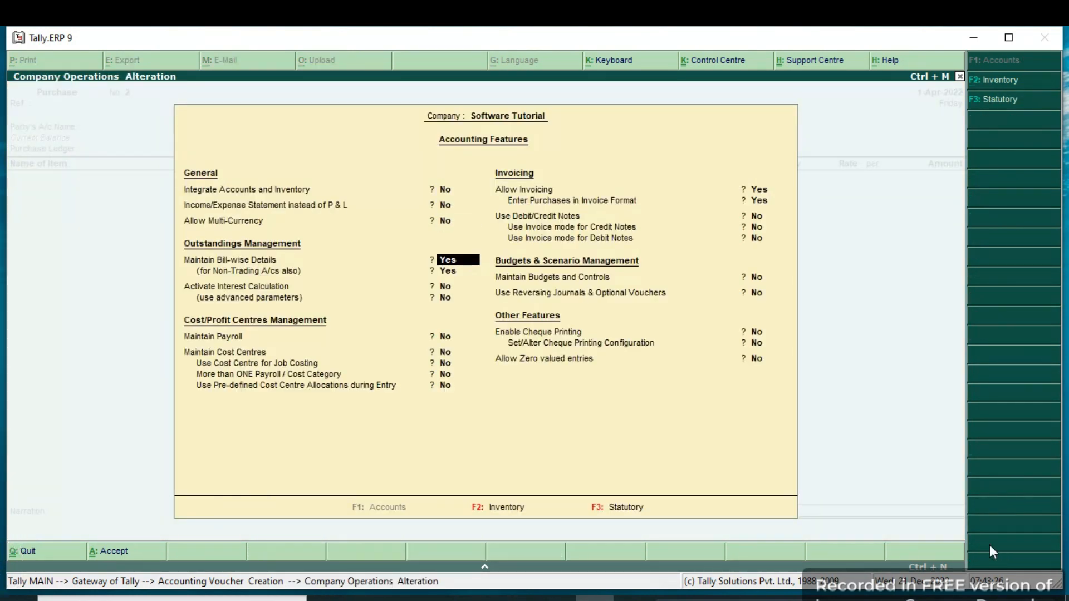
{"action": "key", "text": "Down"}
{"action": "key", "text": "Down"}
{"action": "key", "text": "Down"}
{"action": "key", "text": "Down"}
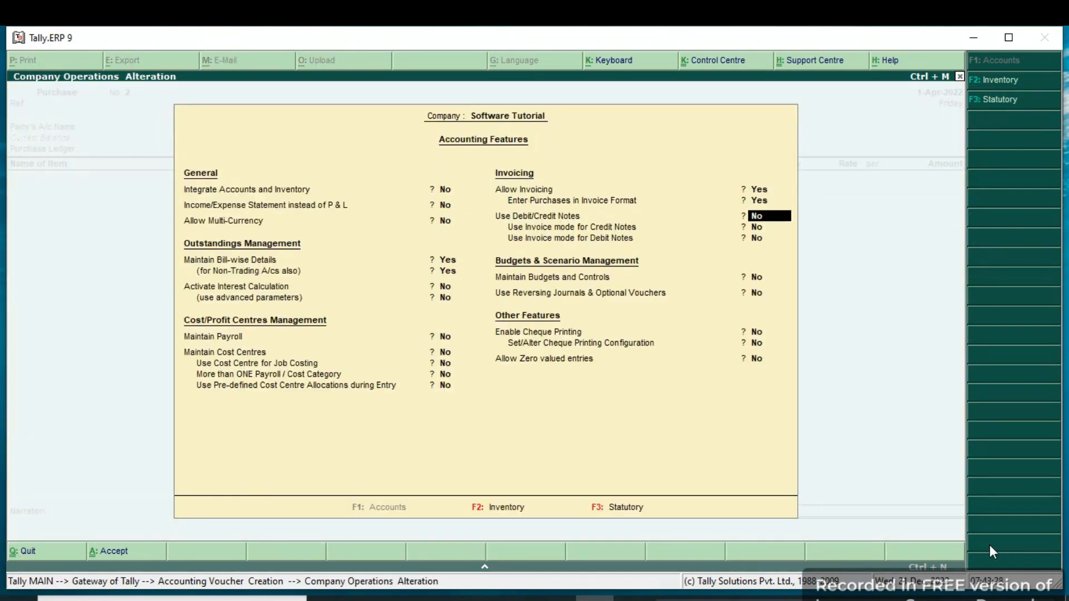
{"action": "type", "text": "y"}
{"action": "key", "text": "Return"}
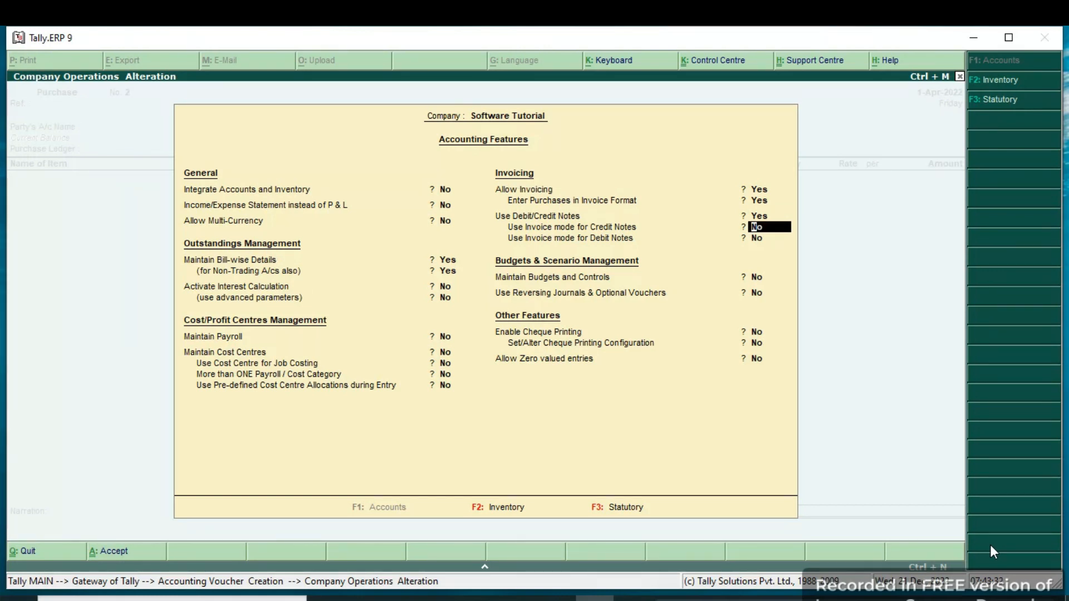
Keep invoice mode for credit notes at No, set it to Yes for debit notes, and save the accounting features.
{"action": "key", "text": "Return"}
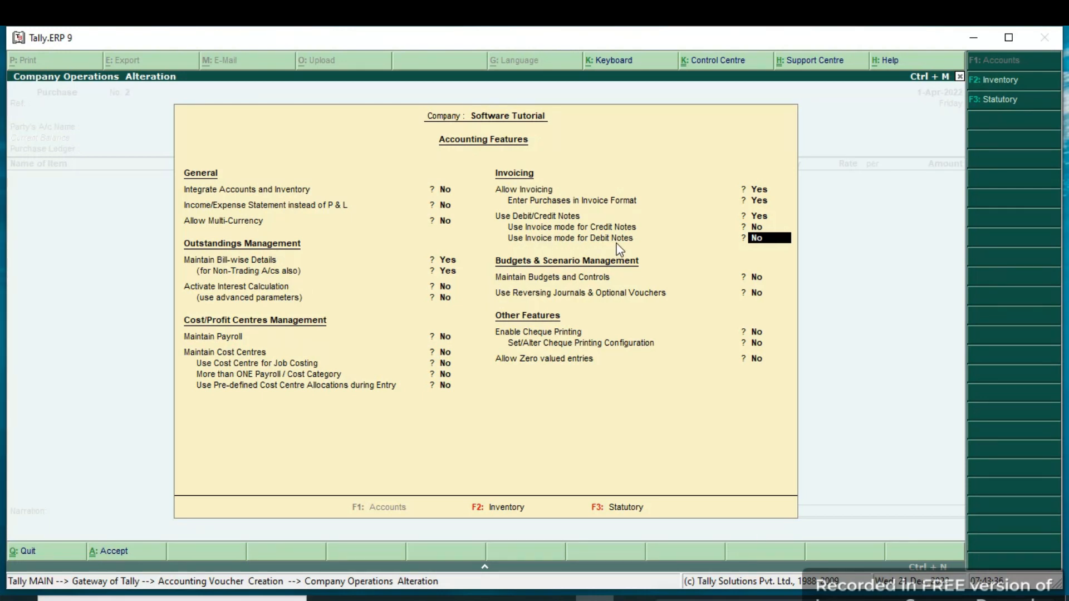
{"action": "type", "text": "y"}
{"action": "key", "text": "Return"}
{"action": "key", "text": "Return"}
{"action": "key", "text": "Return"}
{"action": "key", "text": "Return"}
{"action": "key", "text": "Return"}
{"action": "key", "text": "Return"}
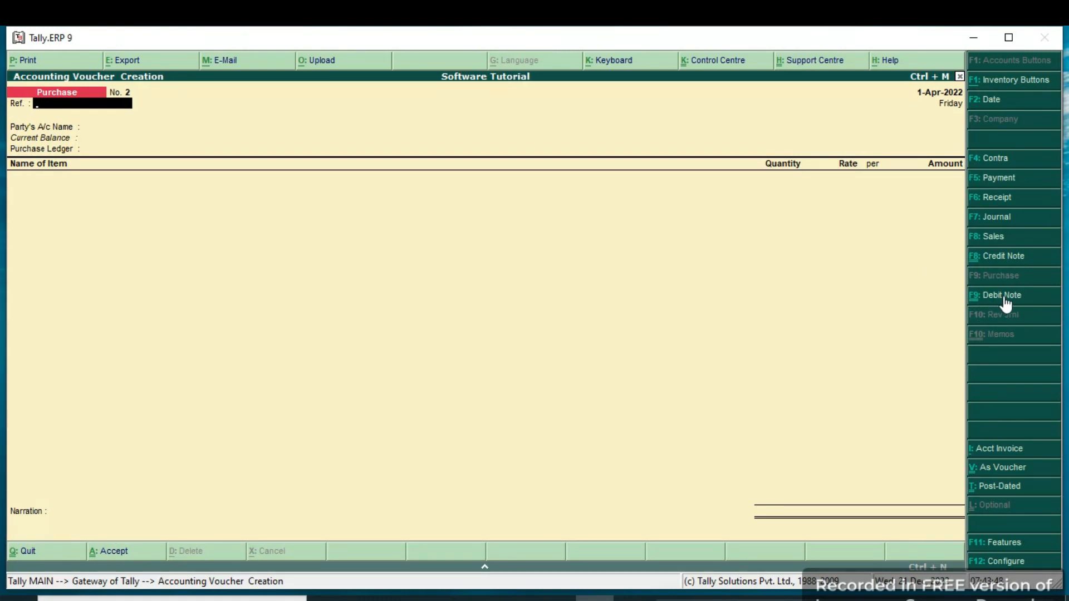
Switch to a debit note voucher, reopen it from the Gateway of Tally, and set its reference to 1.
{"action": "left_click", "coordinate": [974, 301]}
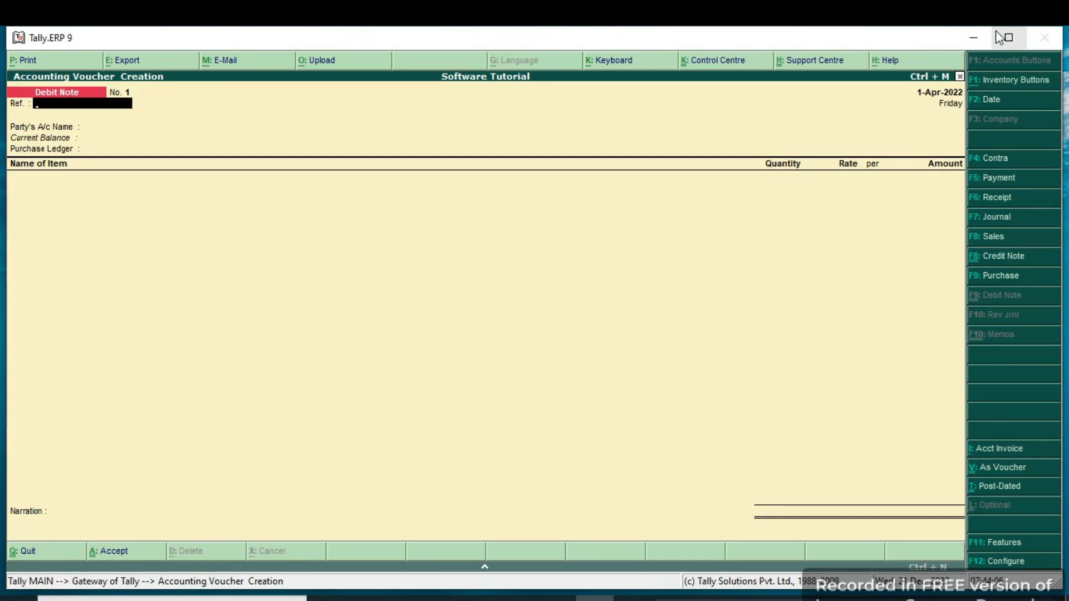
{"action": "key", "text": "Escape"}
{"action": "key", "text": "y"}
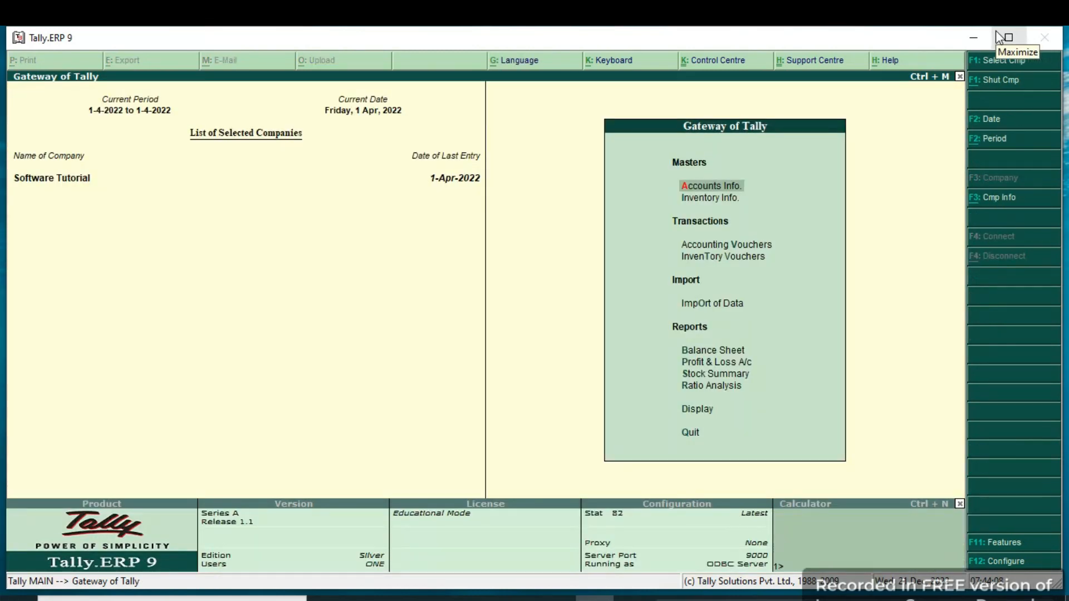
{"action": "key", "text": "Down"}
{"action": "key", "text": "Down"}
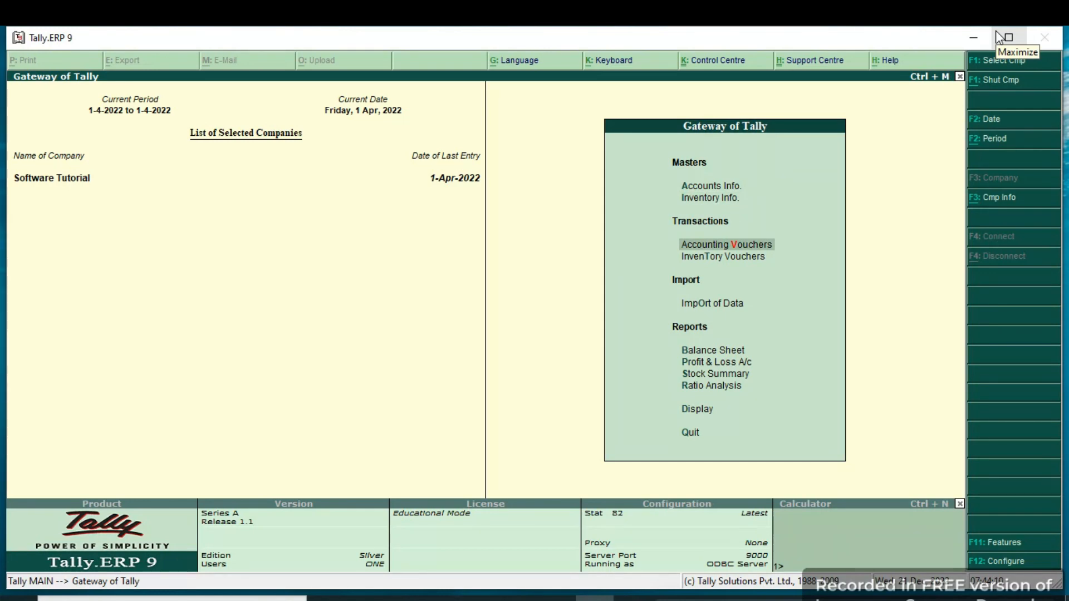
{"action": "key", "text": "Return"}
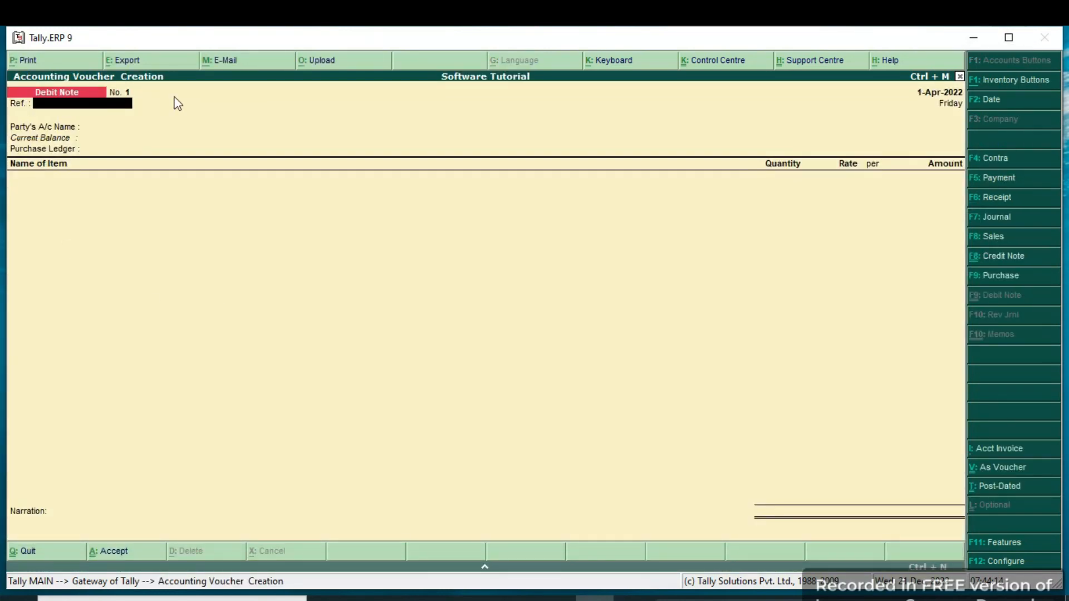
{"action": "key", "text": "Return"}
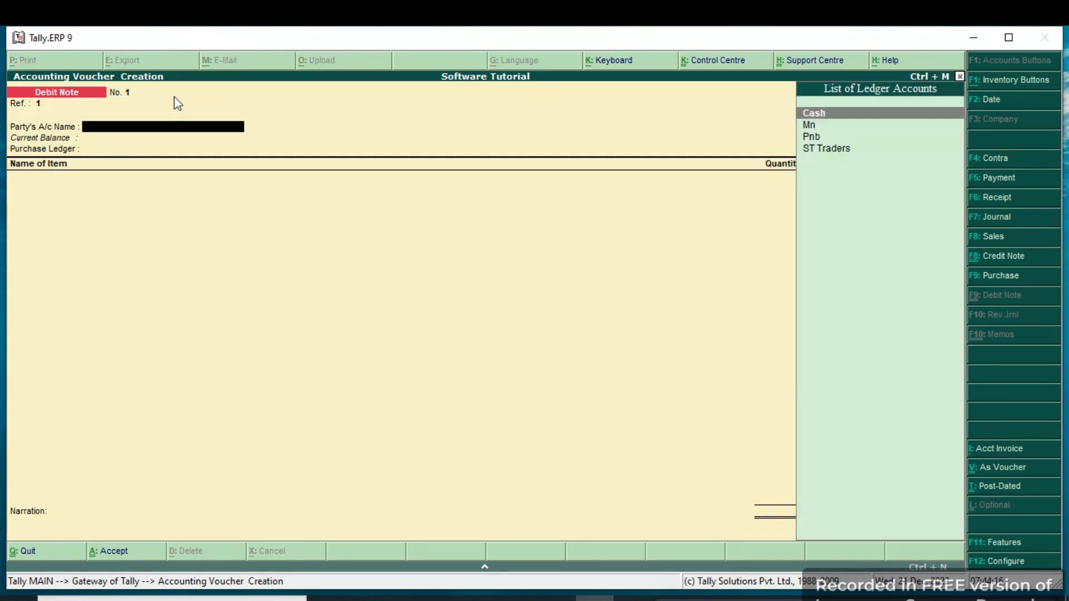
Try to change the debit note's voucher date to 2-4-2022.
{"action": "key", "text": "F2"}
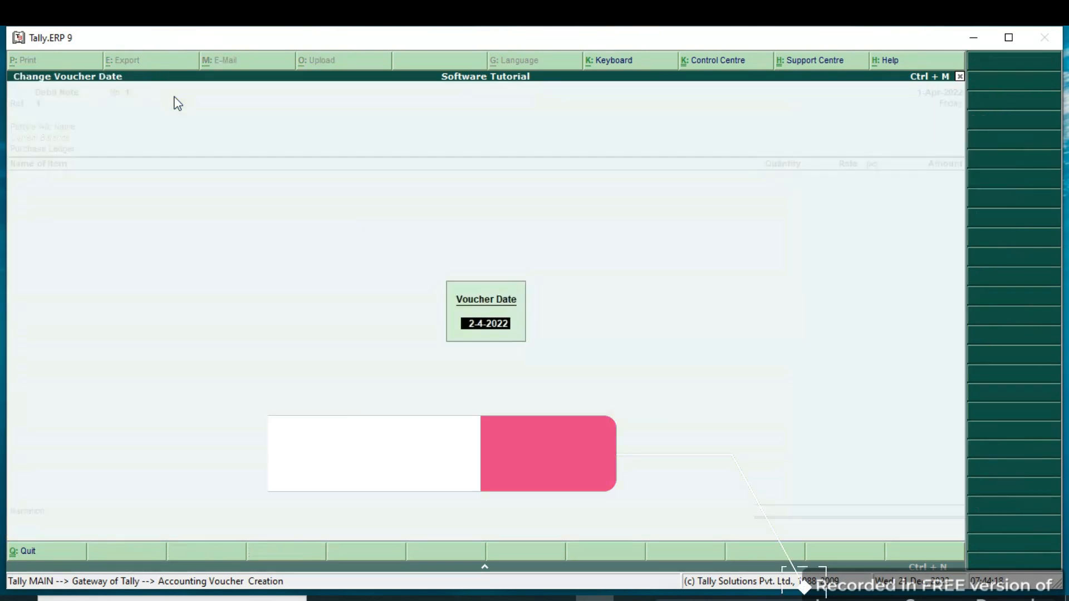
{"action": "key", "text": "Return"}
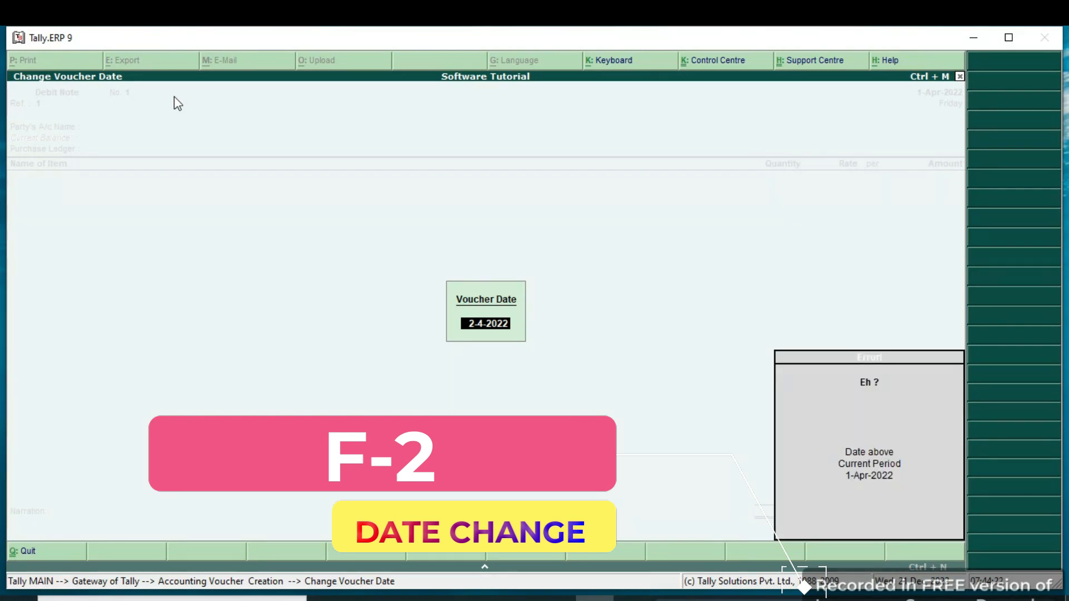
{"action": "type", "text": "2"}
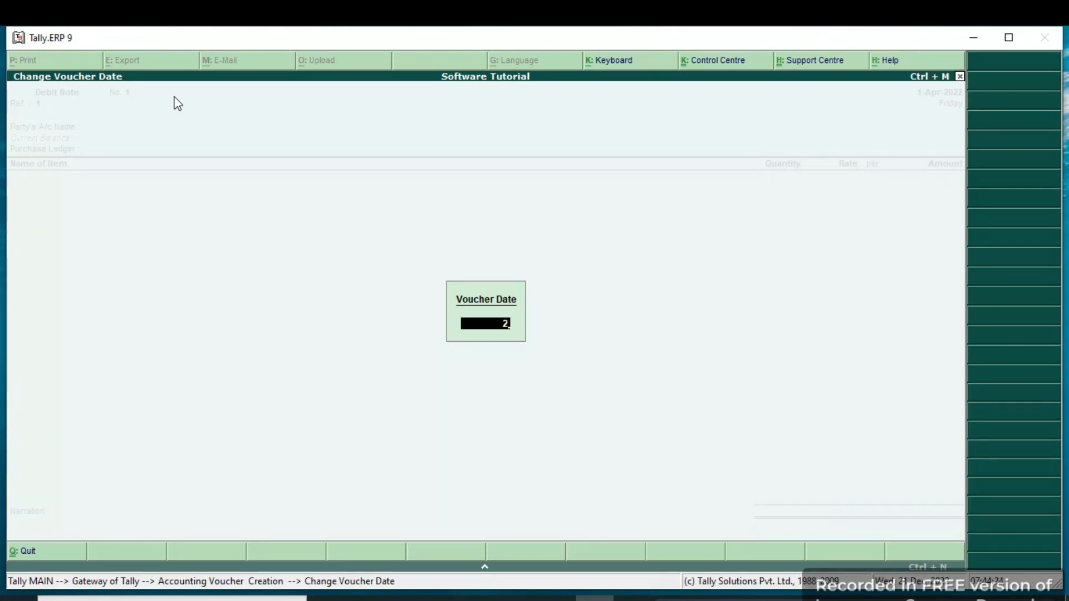
{"action": "type", "text": "-4"}
{"action": "key", "text": "Return"}
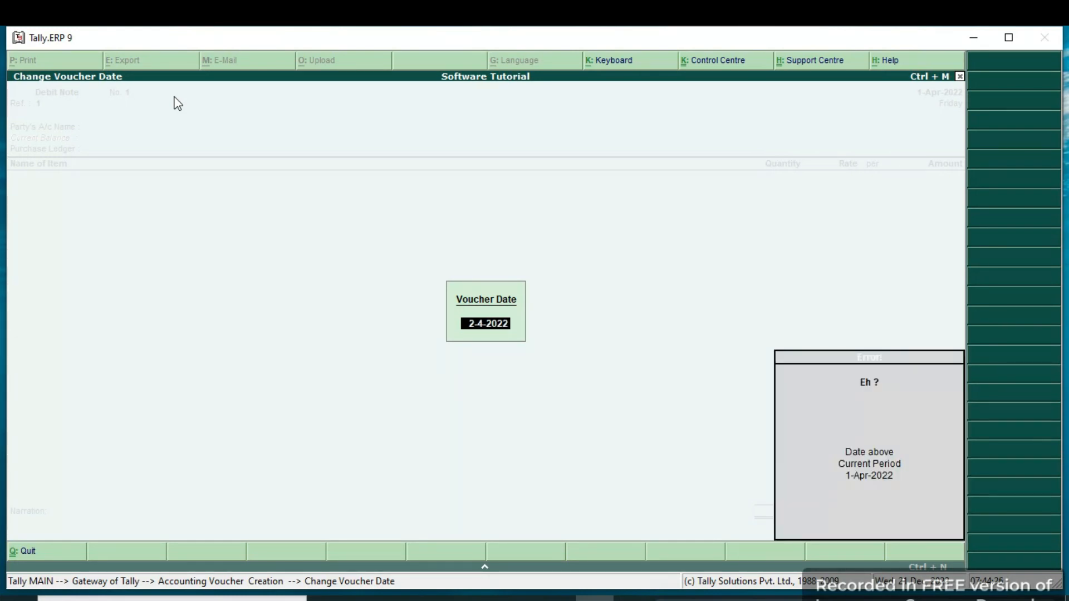
{"action": "key", "text": "Escape"}
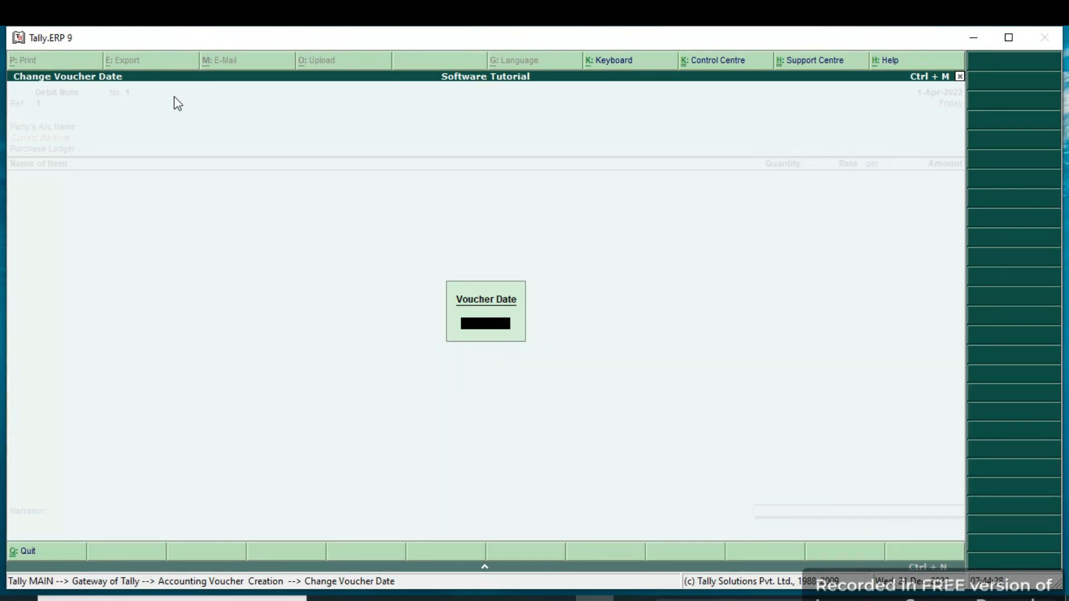
{"action": "key", "text": "Escape"}
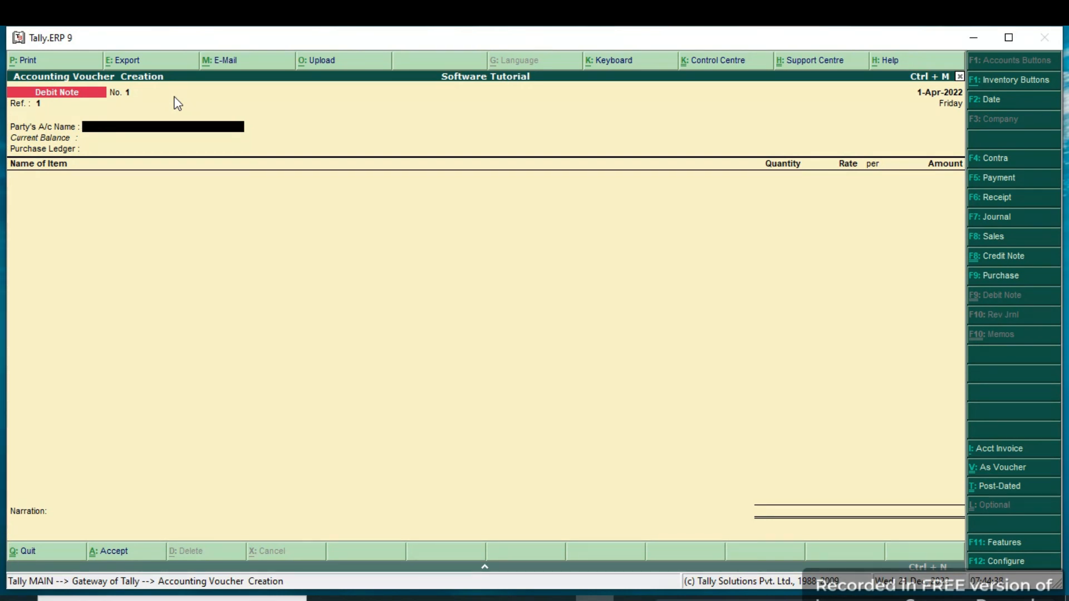
Choose ST Traders as the debit note's party account and Purchase as the purchase ledger.
{"action": "type", "text": "St"}
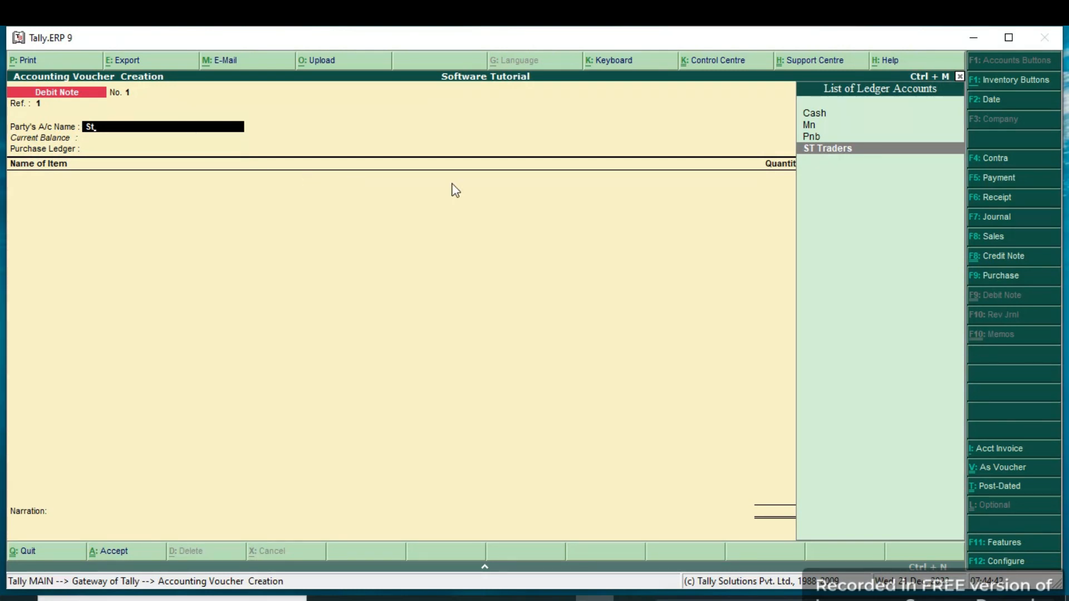
{"action": "left_click", "coordinate": [839, 155]}
{"action": "key", "text": "Return"}
{"action": "key", "text": "Return"}
{"action": "key", "text": "Return"}
{"action": "key", "text": "Return"}
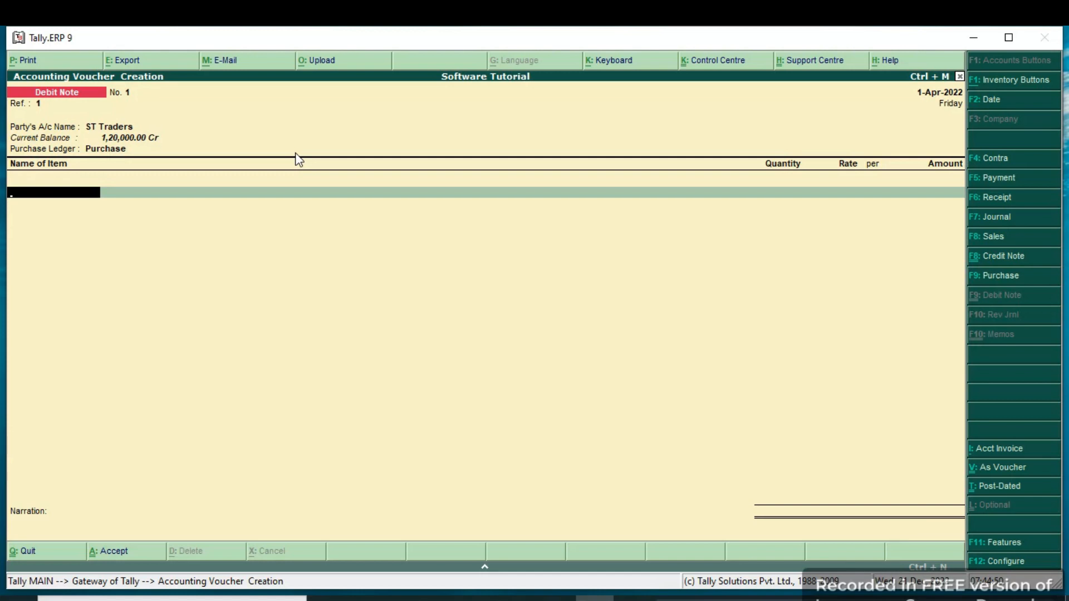
Add the item Shirt with a quantity of 50 pcs at a rate of 1,200.00 and end the item list.
{"action": "type", "text": "S"}
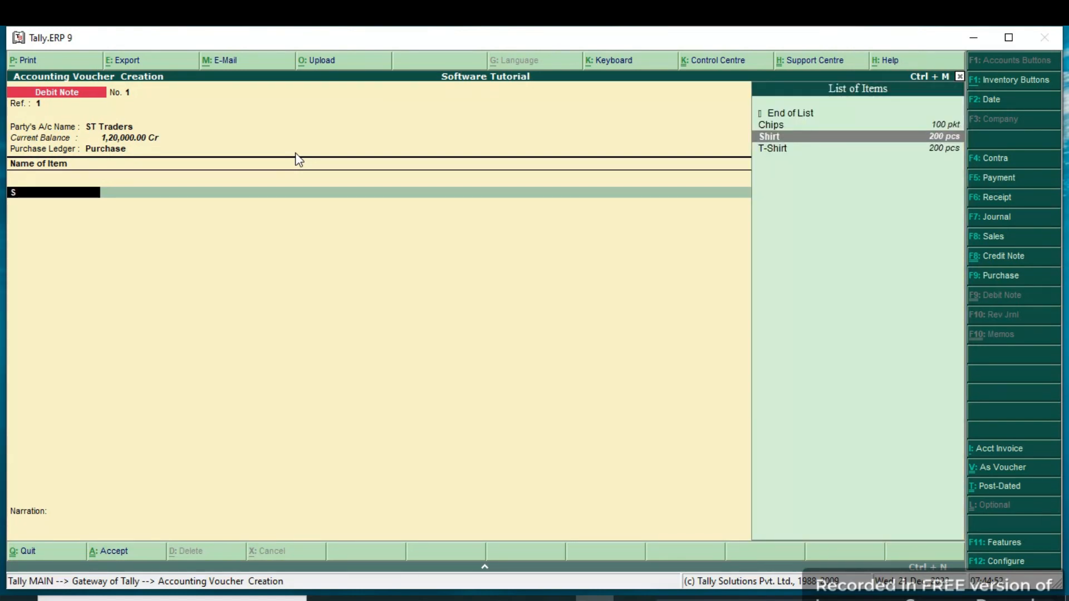
{"action": "key", "text": "Return"}
{"action": "type", "text": "50"}
{"action": "key", "text": "Return"}
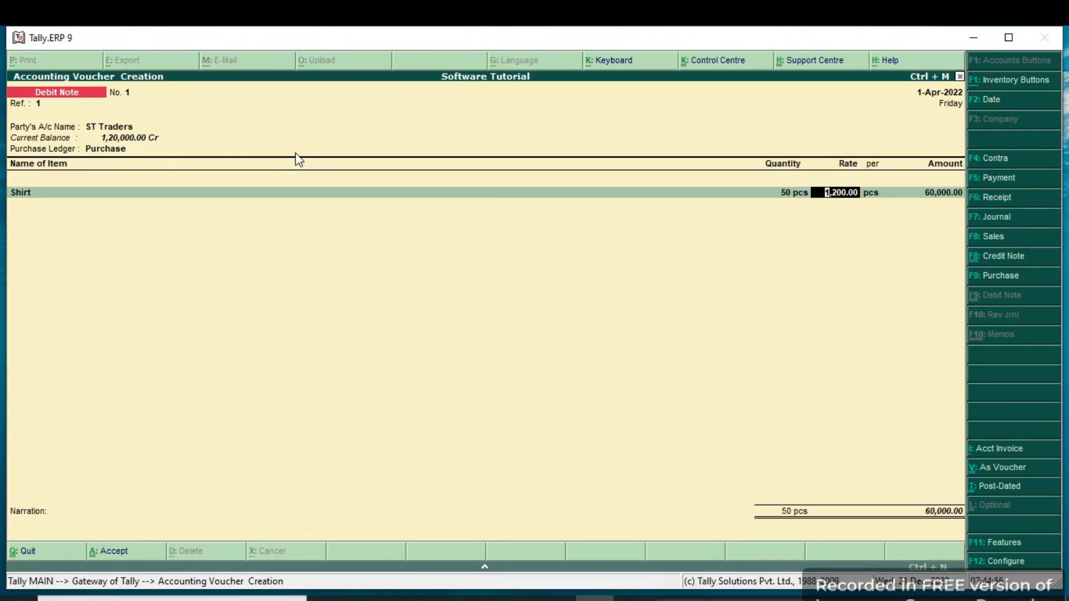
{"action": "key", "text": "Return"}
{"action": "key", "text": "Return"}
{"action": "key", "text": "Return"}
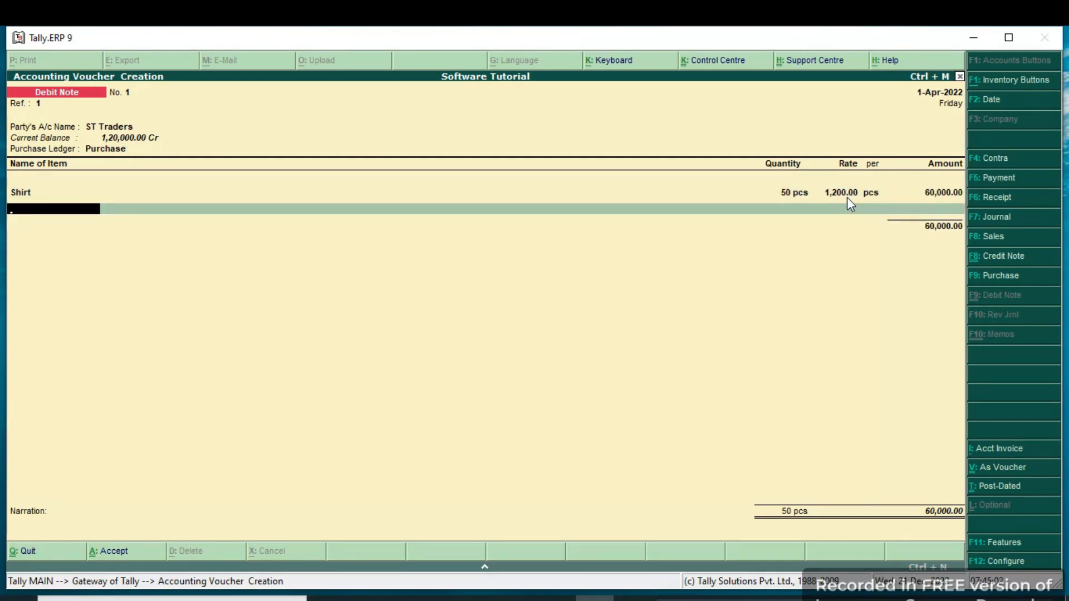
{"action": "key", "text": "Return"}
{"action": "key", "text": "Return"}
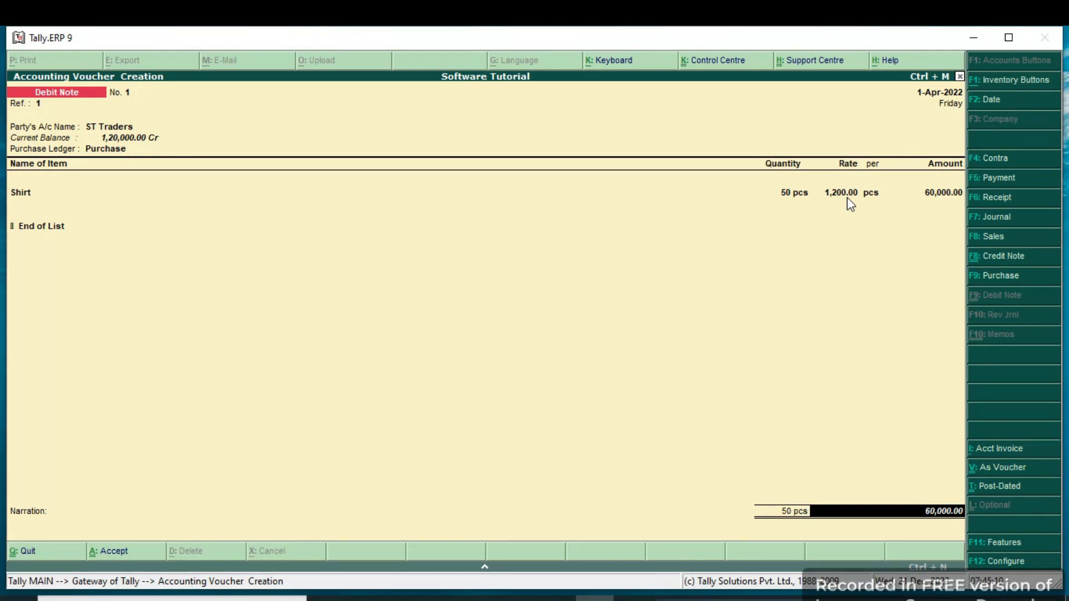
Allocate the 60,000.00 Dr bill-wise for ST Traders as Agst Ref against pending bill 1.
{"action": "key", "text": "Return"}
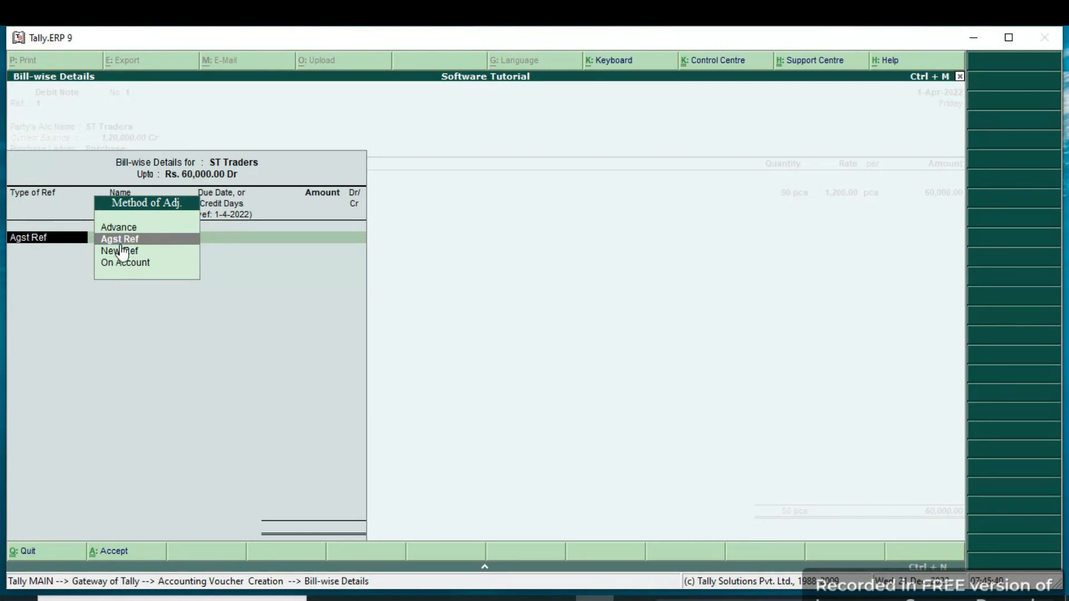
{"action": "key", "text": "Return"}
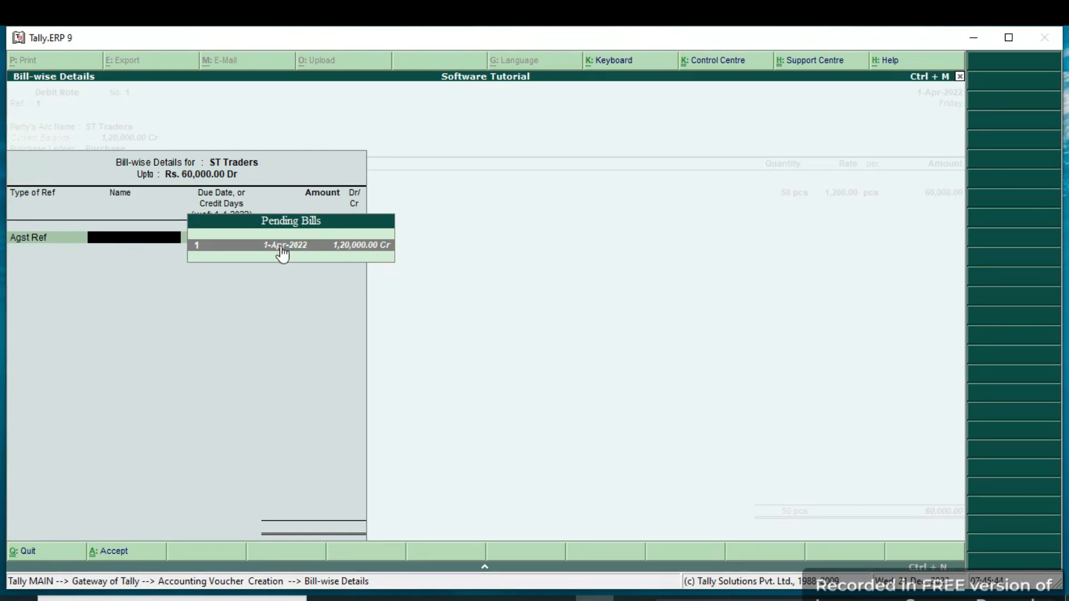
{"action": "left_click", "coordinate": [359, 247]}
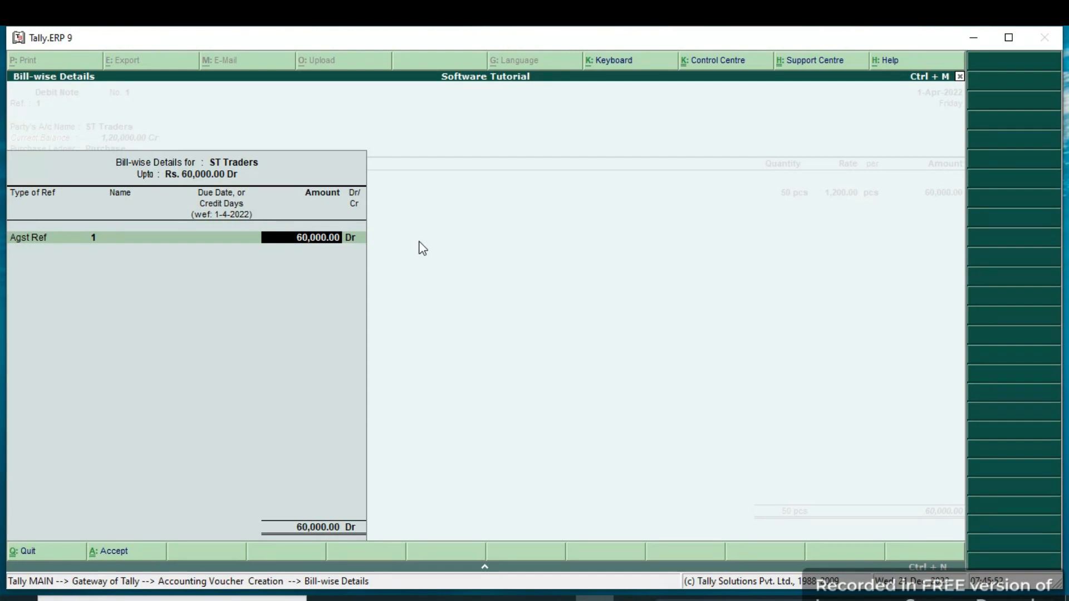
{"action": "key", "text": "Return"}
Save the debit note with an empty narration and reopen the saved voucher for review.
{"action": "key", "text": "Return"}
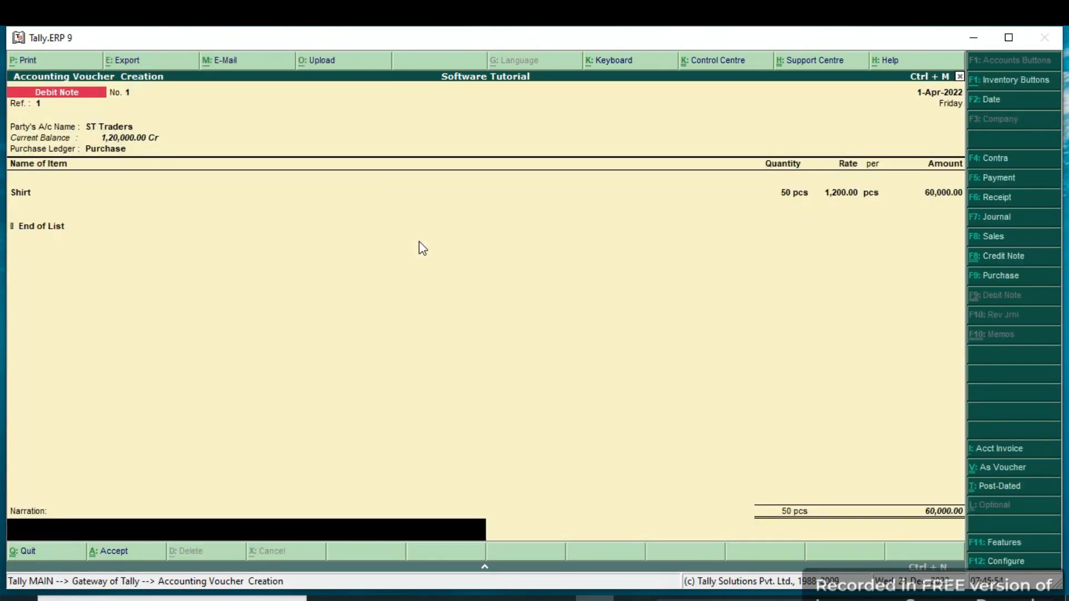
{"action": "key", "text": "Return"}
{"action": "key", "text": "Return"}
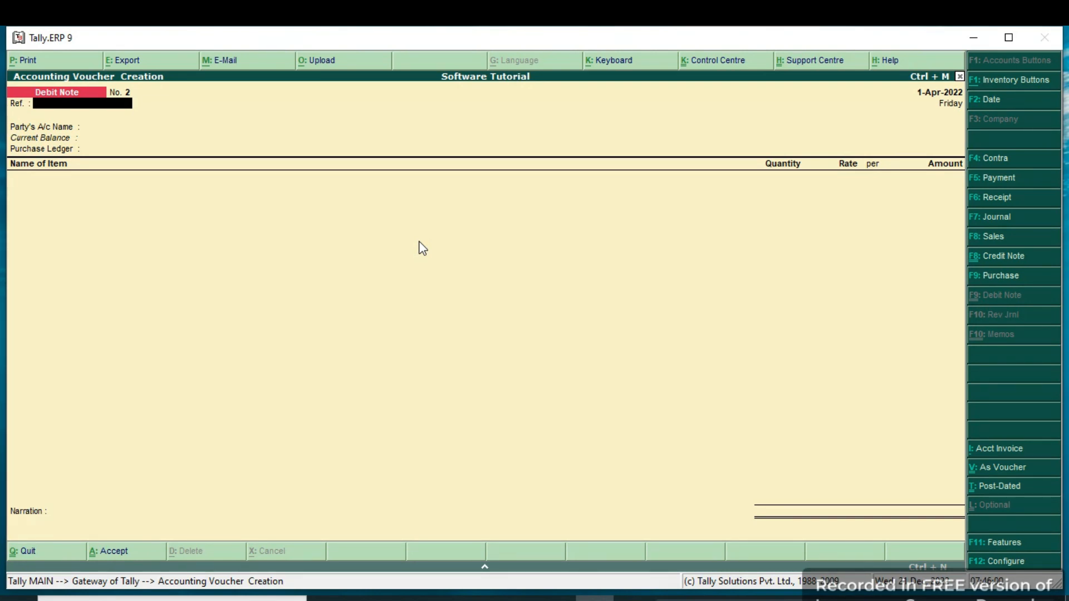
{"action": "key", "text": "Page_Up"}
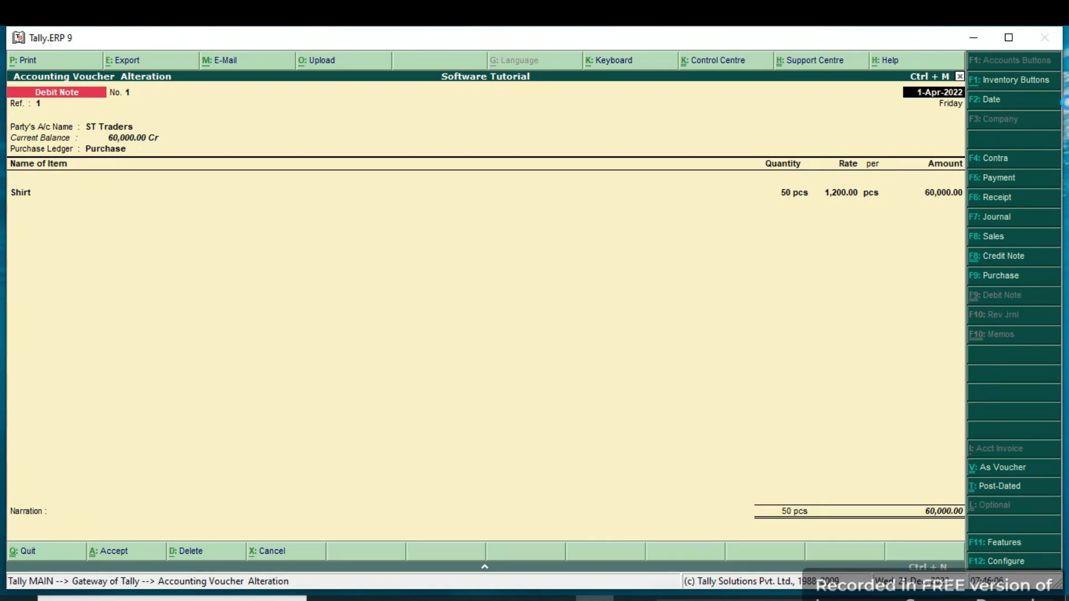
Preview the debit note's printout at enlarged size, close the voucher and return to the Gateway of Tally.
{"action": "key", "text": "alt+p"}
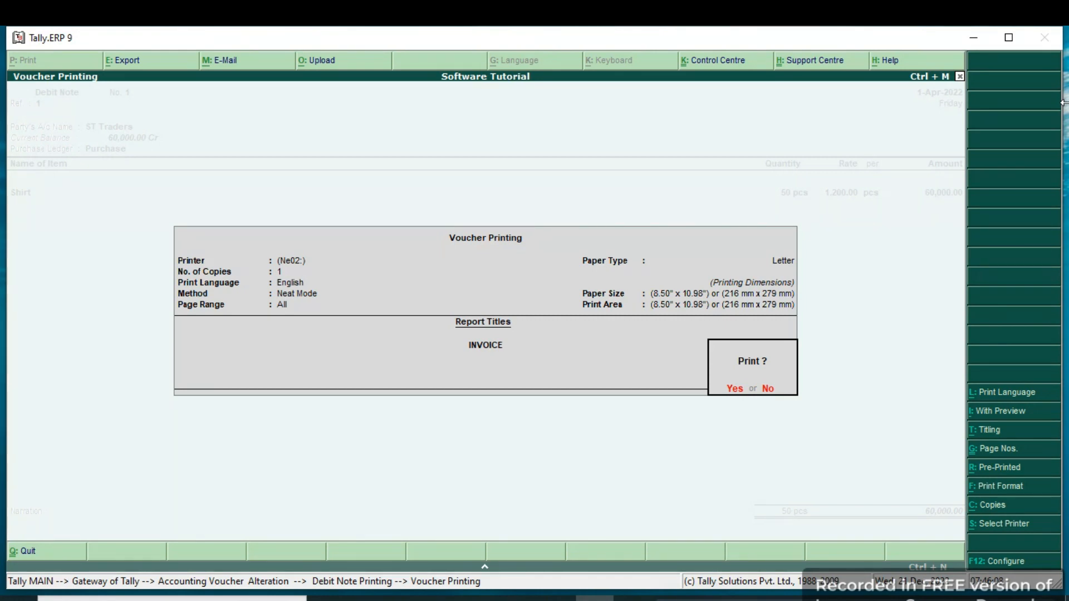
{"action": "key", "text": "alt+i"}
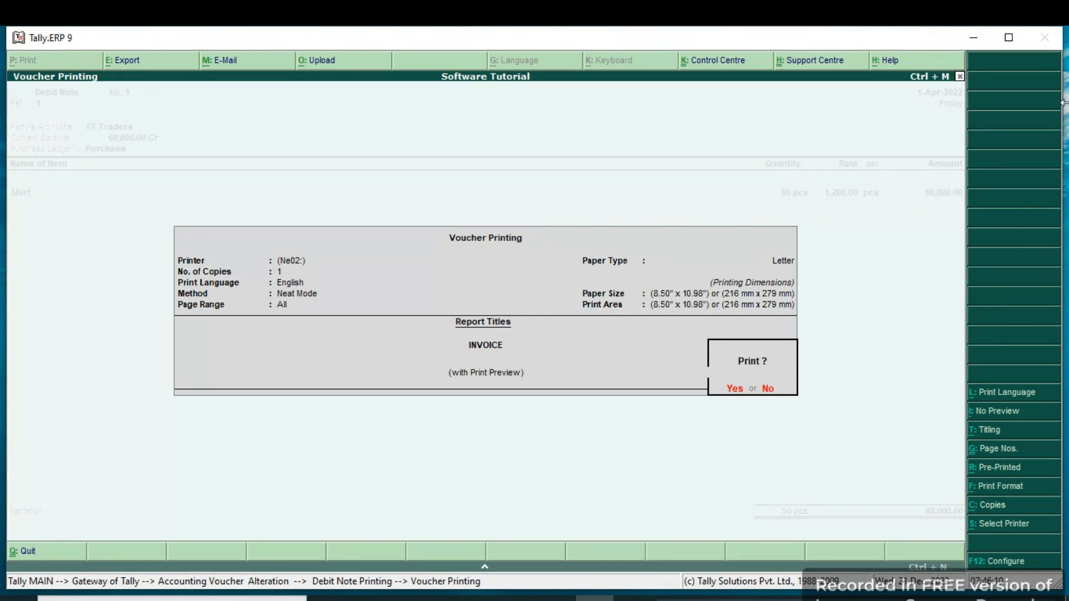
{"action": "key", "text": "Return"}
{"action": "key", "text": "alt+z"}
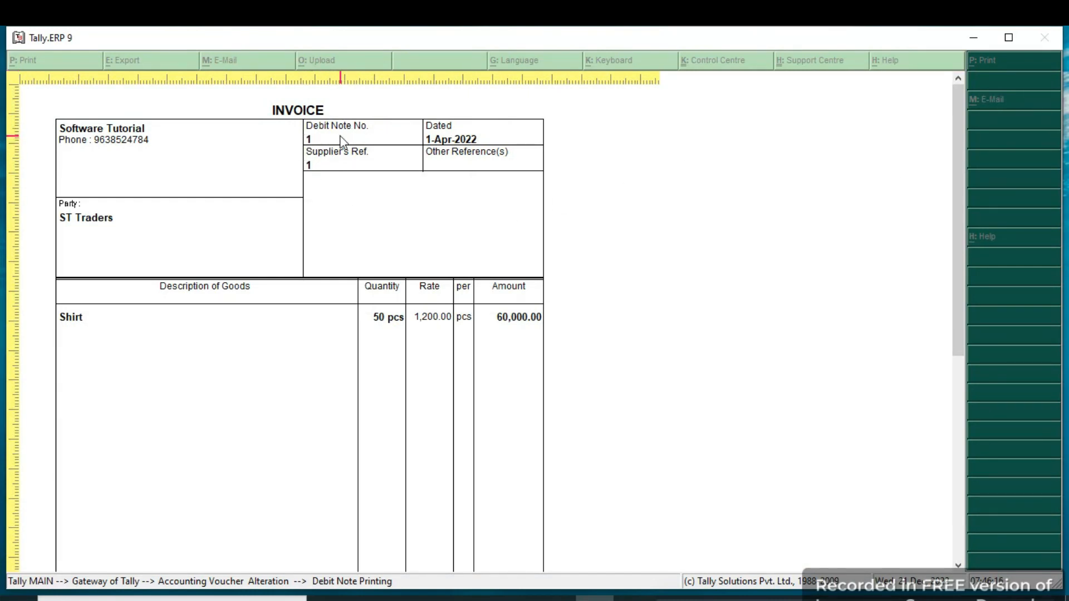
{"action": "key", "text": "Escape"}
{"action": "key", "text": "Escape"}
{"action": "key", "text": "Escape"}
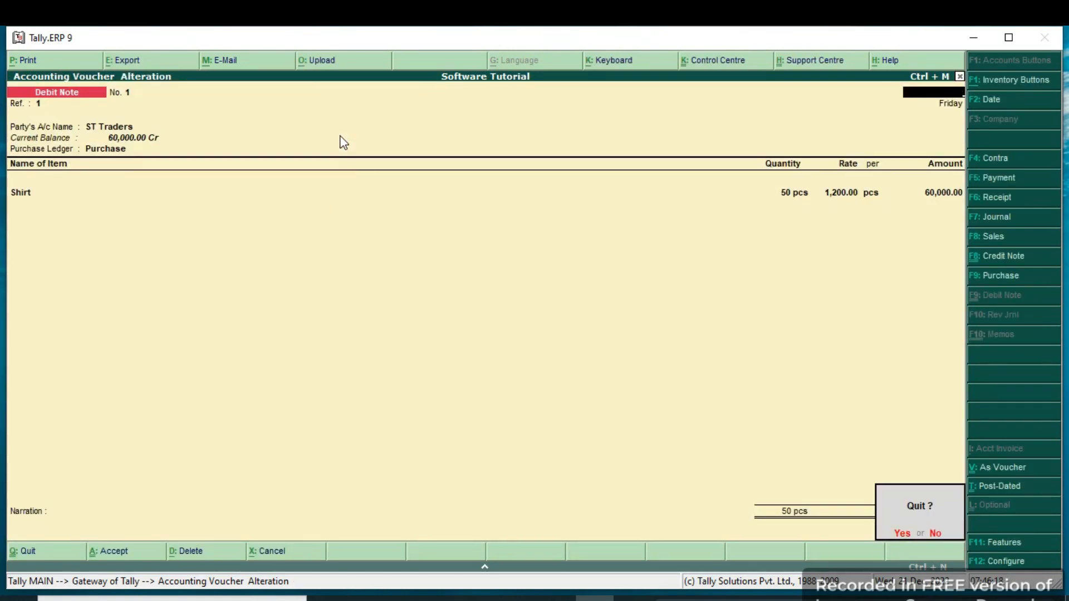
{"action": "key", "text": "y"}
{"action": "key", "text": "Escape"}
{"action": "key", "text": "y"}
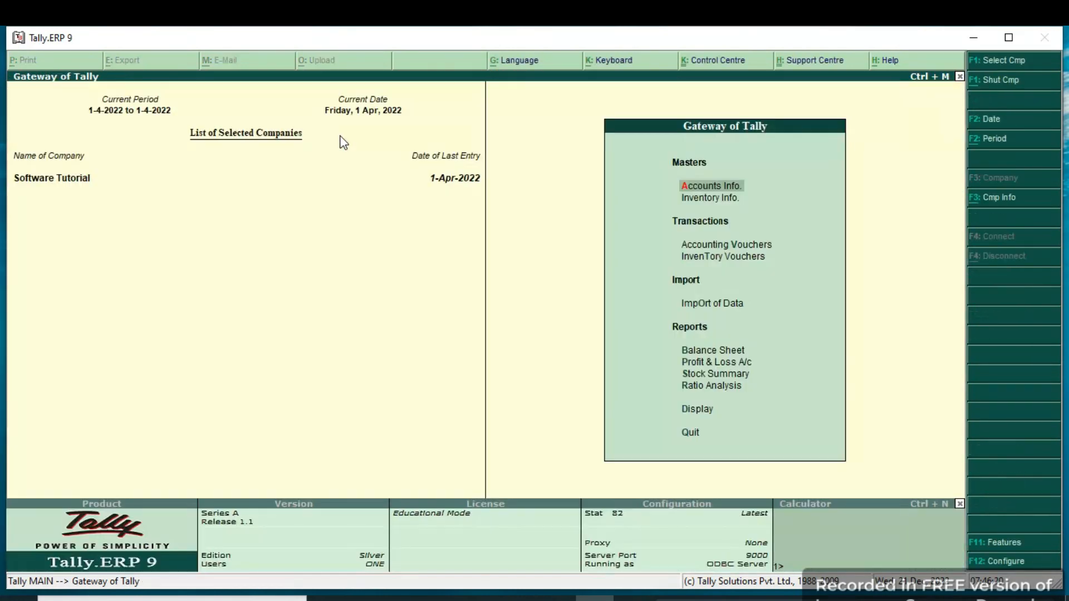
Review the day book entries for 1-Apr-2022 and return to the Gateway of Tally.
{"action": "key", "text": "Down"}
{"action": "key", "text": "Down"}
{"action": "key", "text": "Down"}
{"action": "key", "text": "Down"}
{"action": "key", "text": "Down"}
{"action": "key", "text": "Down"}
{"action": "key", "text": "Down"}
{"action": "key", "text": "Down"}
{"action": "key", "text": "Down"}
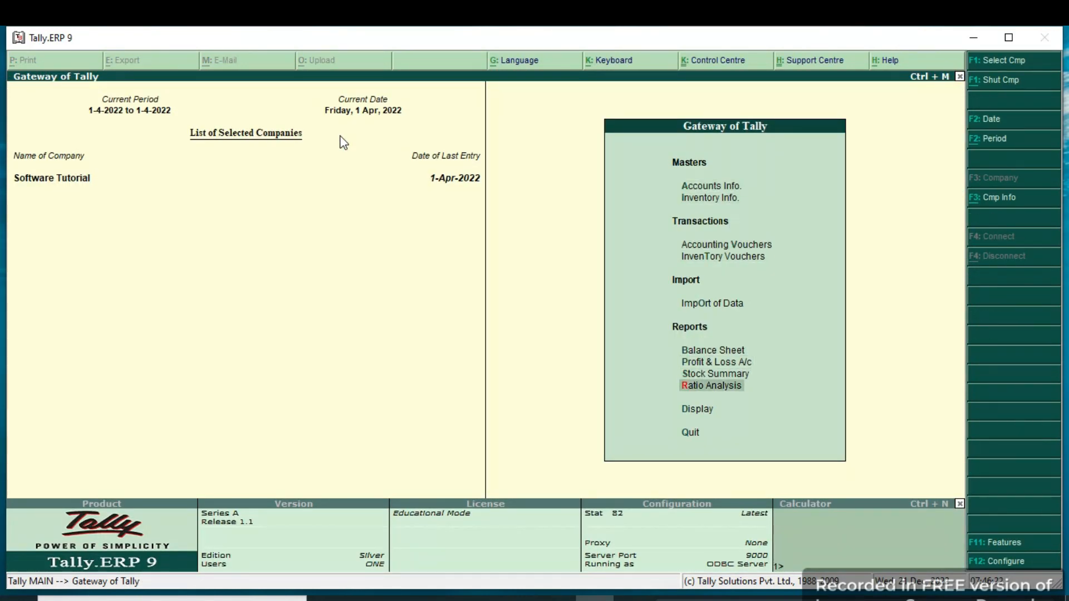
{"action": "key", "text": "Return"}
{"action": "key", "text": "Down"}
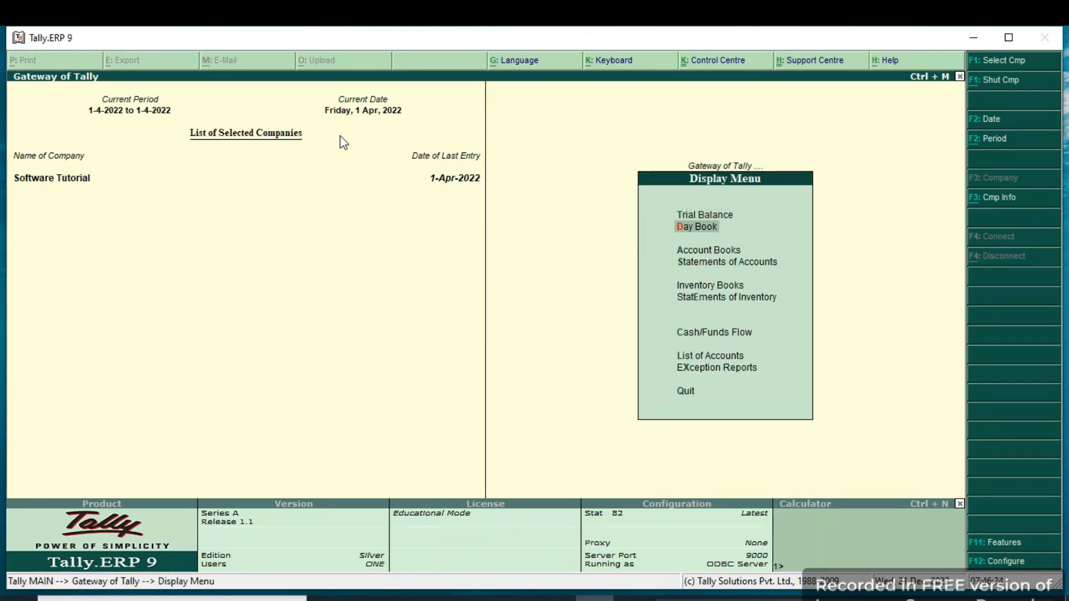
{"action": "key", "text": "Return"}
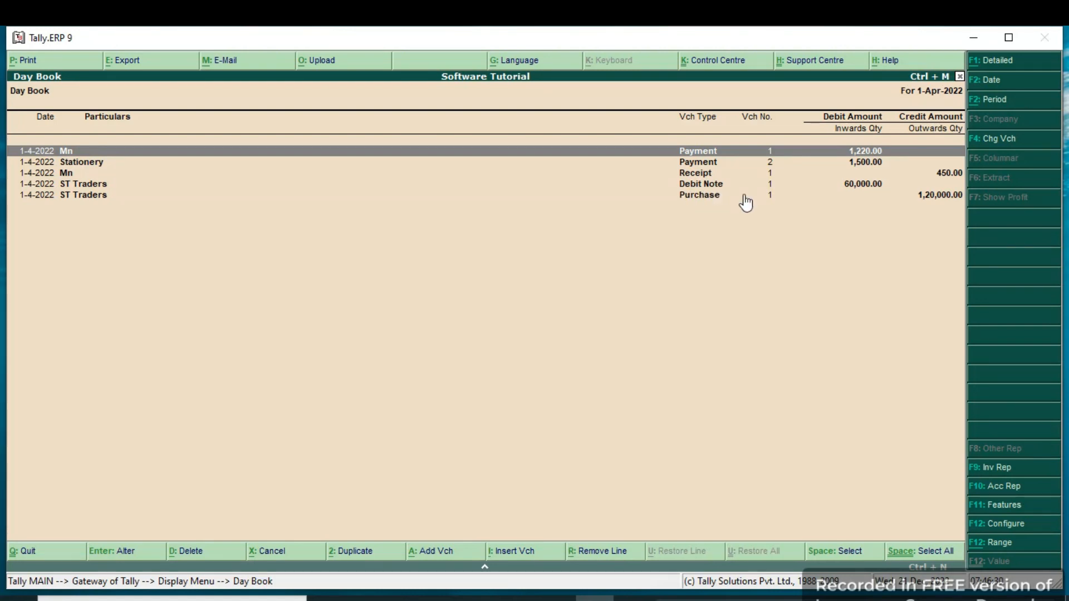
{"action": "key", "text": "Escape"}
{"action": "key", "text": "Escape"}
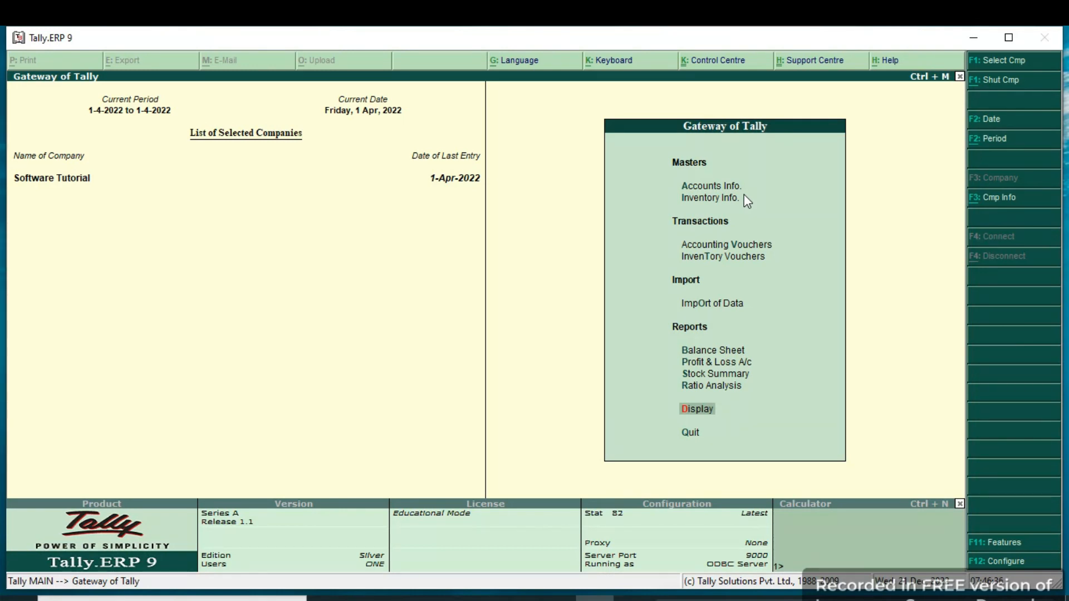
Display the outstanding Bills Payable report for the group selection All Items.
{"action": "key", "text": "Return"}
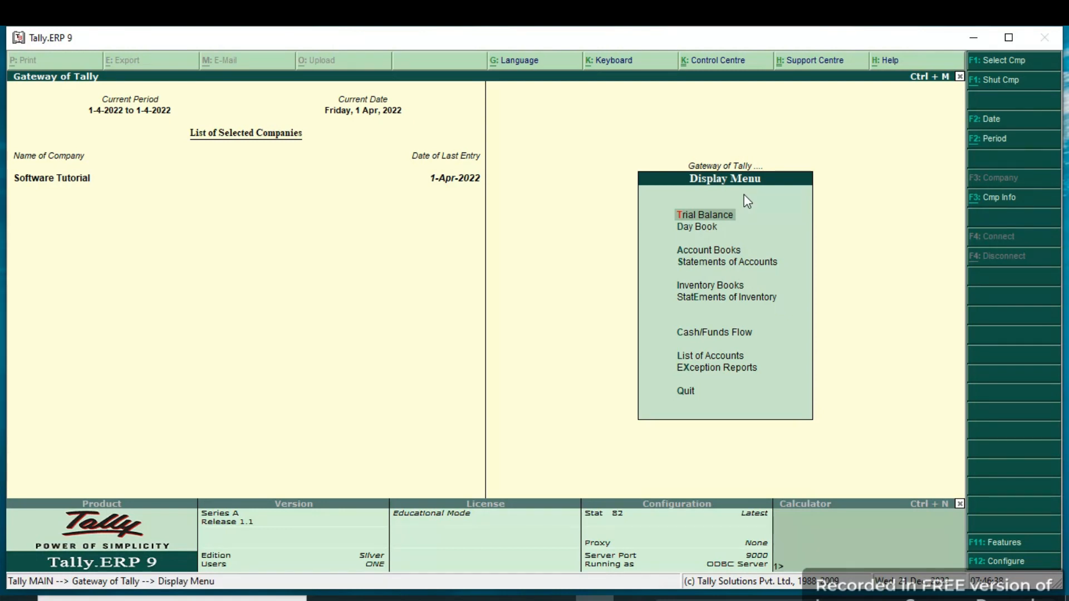
{"action": "key", "text": "Down"}
{"action": "key", "text": "Down"}
{"action": "key", "text": "Down"}
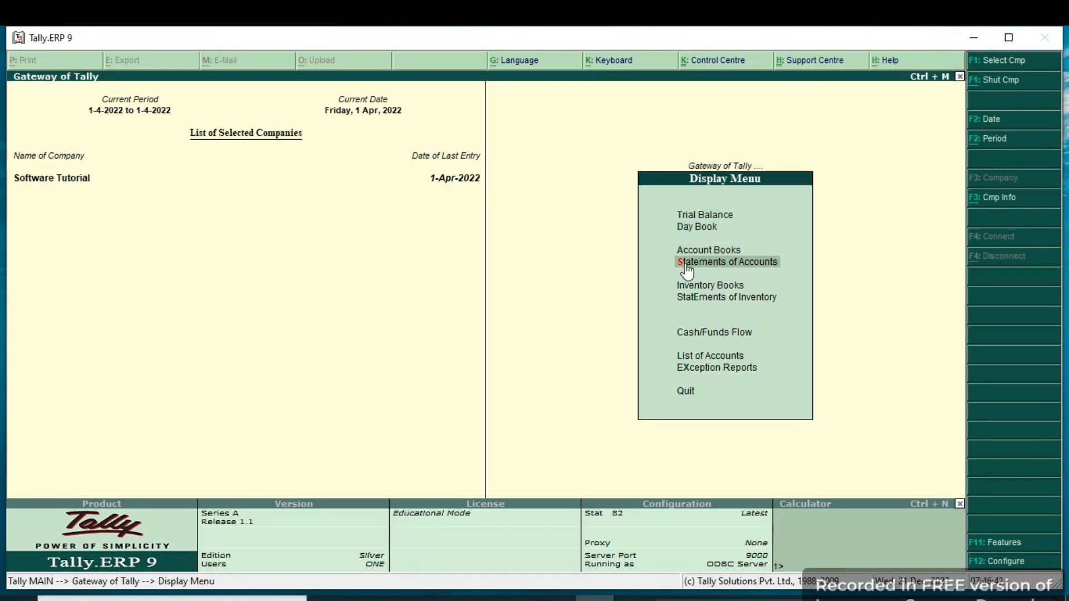
{"action": "left_click", "coordinate": [767, 268]}
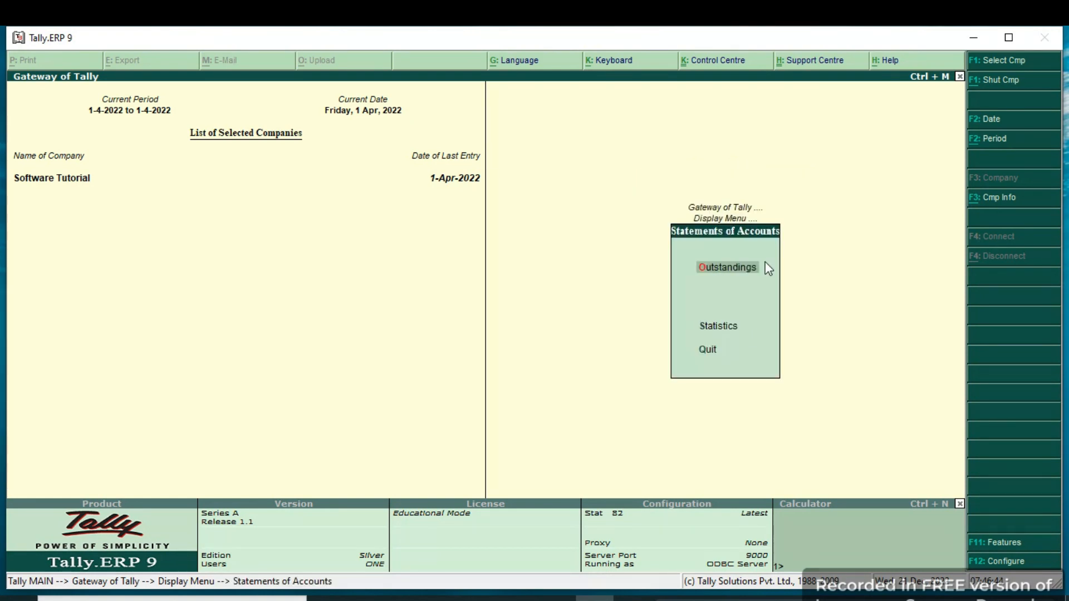
{"action": "left_click", "coordinate": [716, 279]}
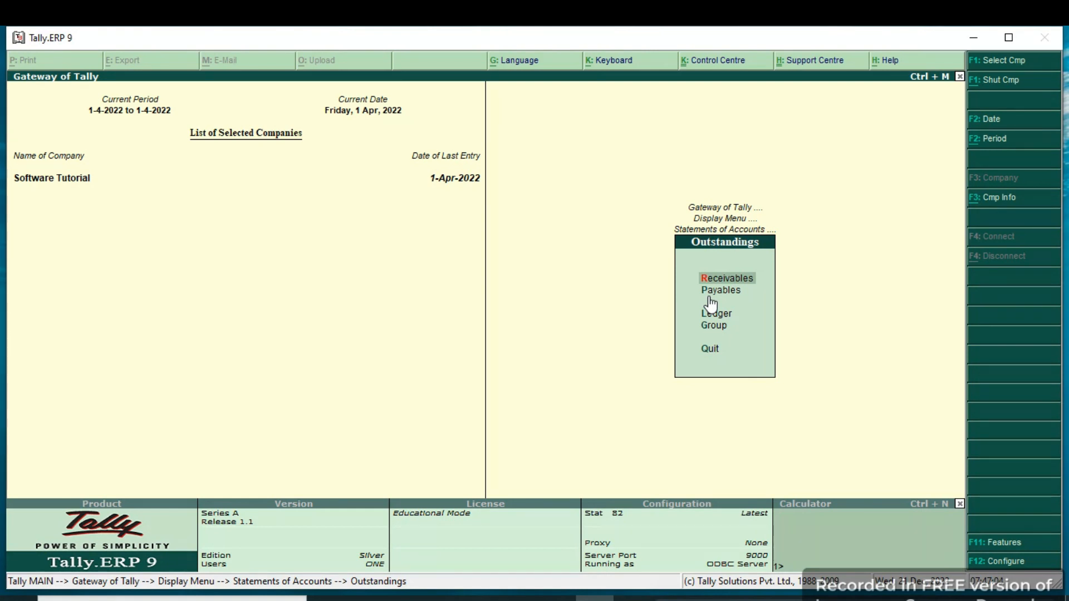
{"action": "key", "text": "Down"}
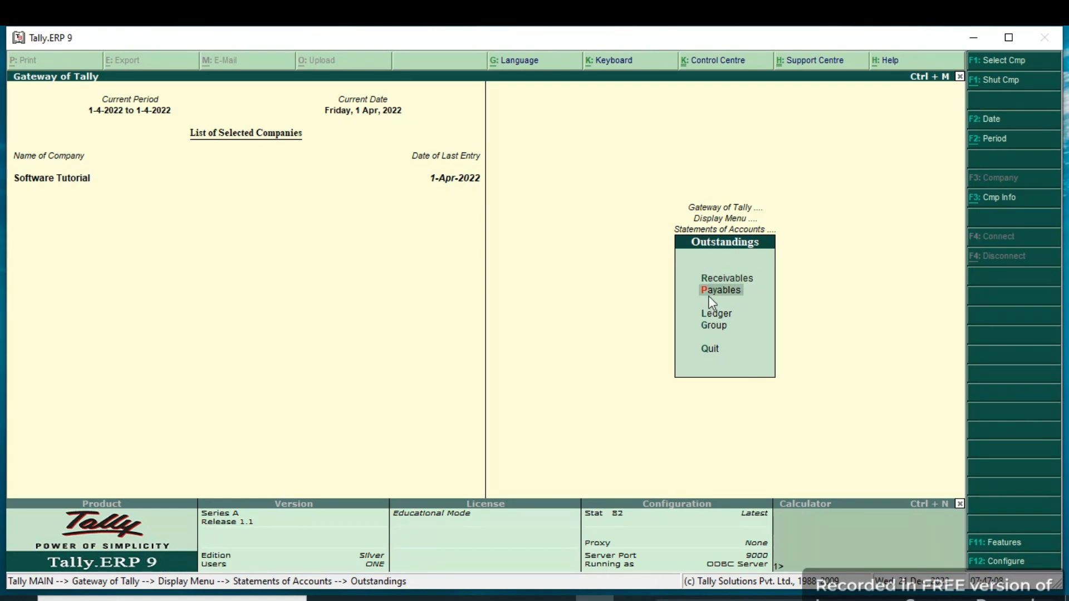
{"action": "key", "text": "g"}
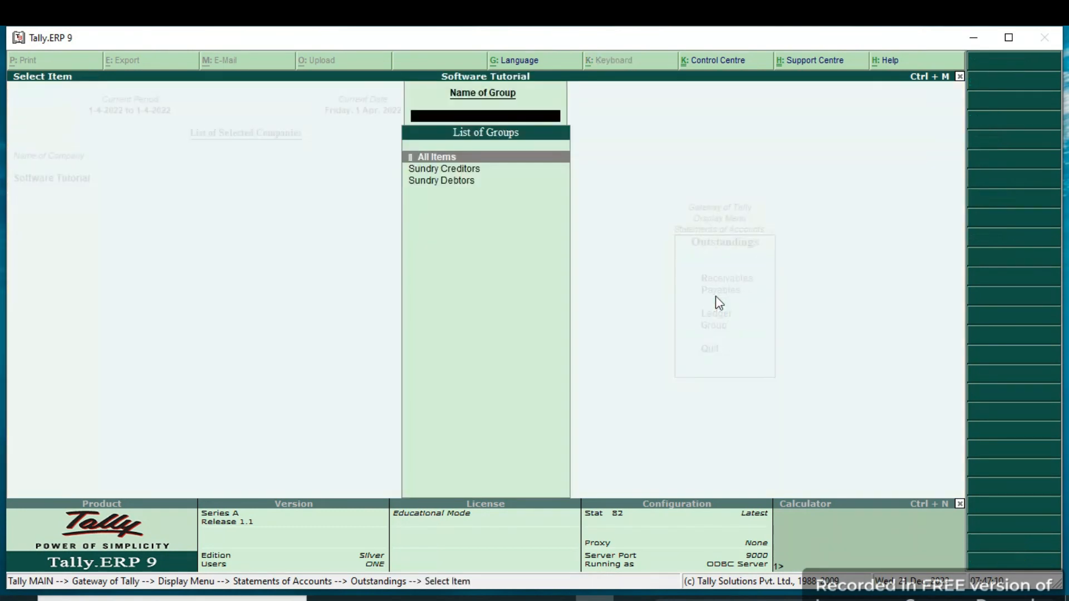
{"action": "key", "text": "Return"}
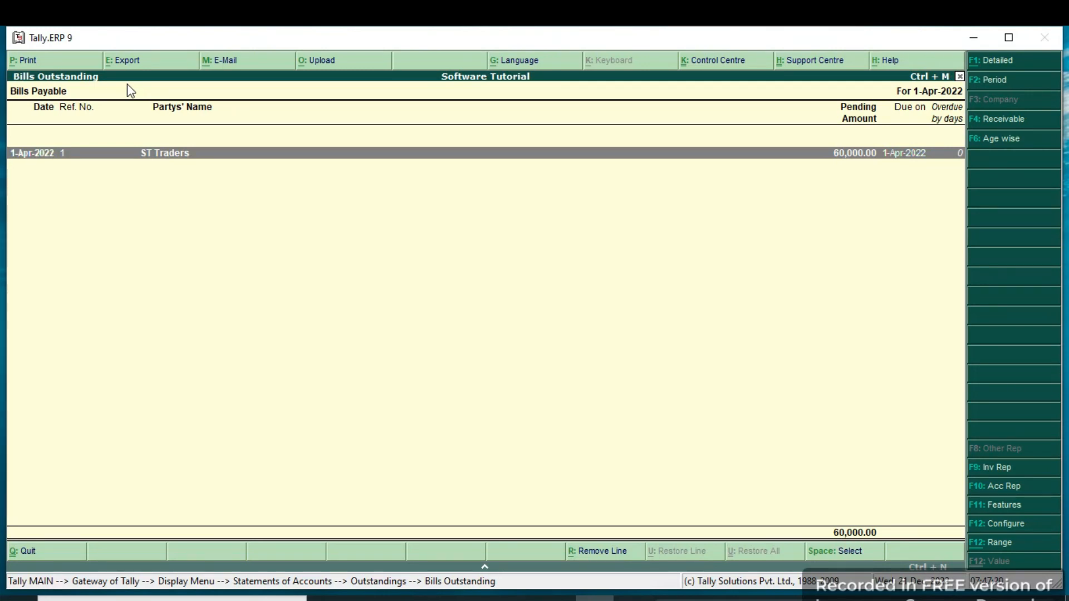
Show the pending ST Traders bill in detailed form, examine its vouchers and close the report.
{"action": "key", "text": "alt+F1"}
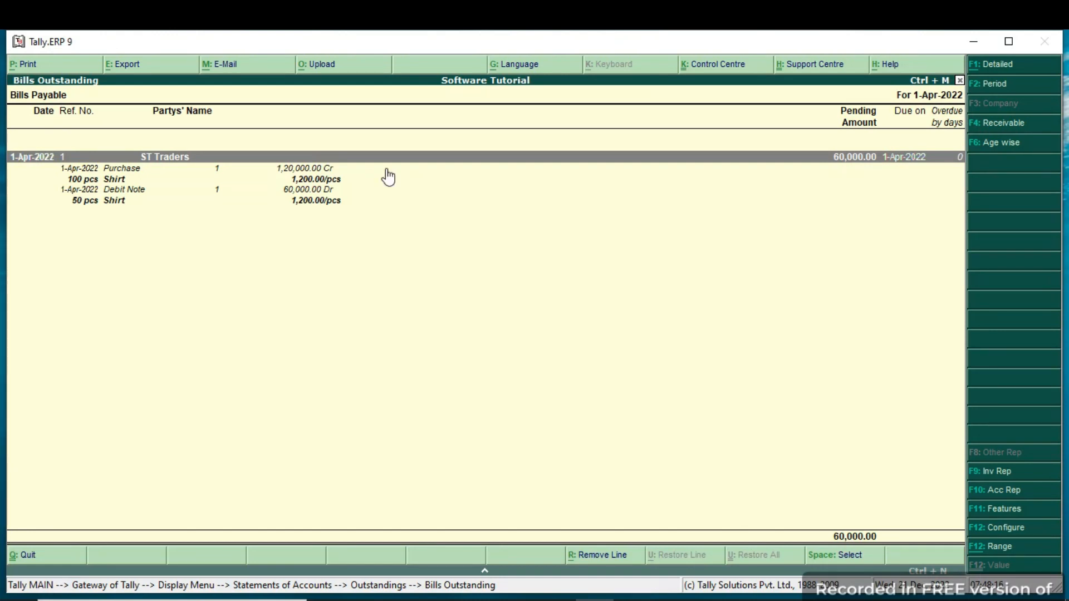
{"action": "key", "text": "Escape"}
{"action": "key", "text": "Escape"}
{"action": "key", "text": "Escape"}
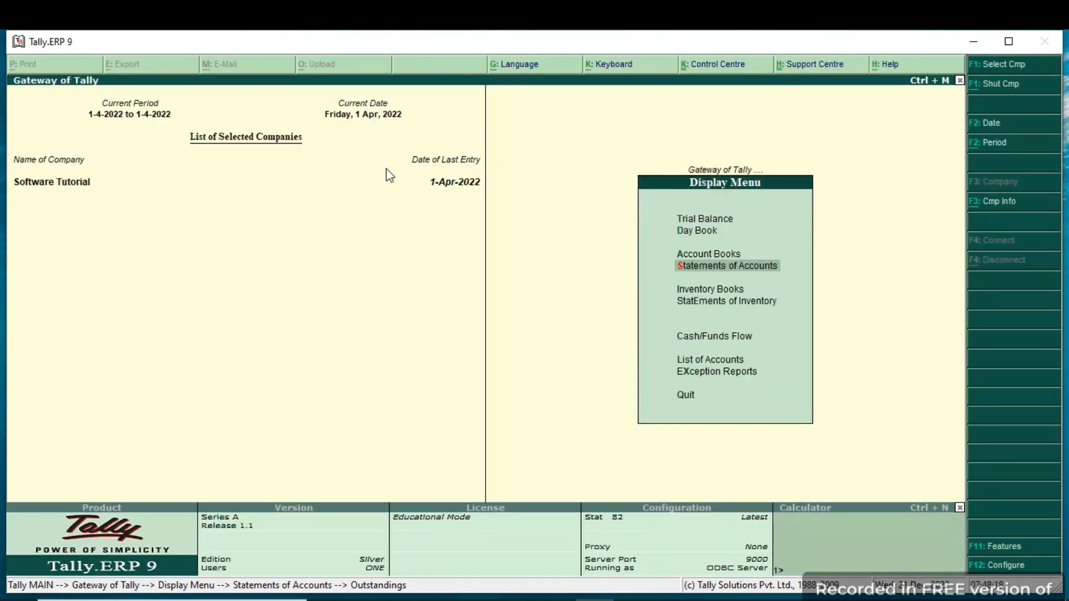
{"action": "key", "text": "Escape"}
Start a new accounting voucher of type Payment.
{"action": "key", "text": "Up"}
{"action": "key", "text": "Up"}
{"action": "key", "text": "Up"}
{"action": "key", "text": "Up"}
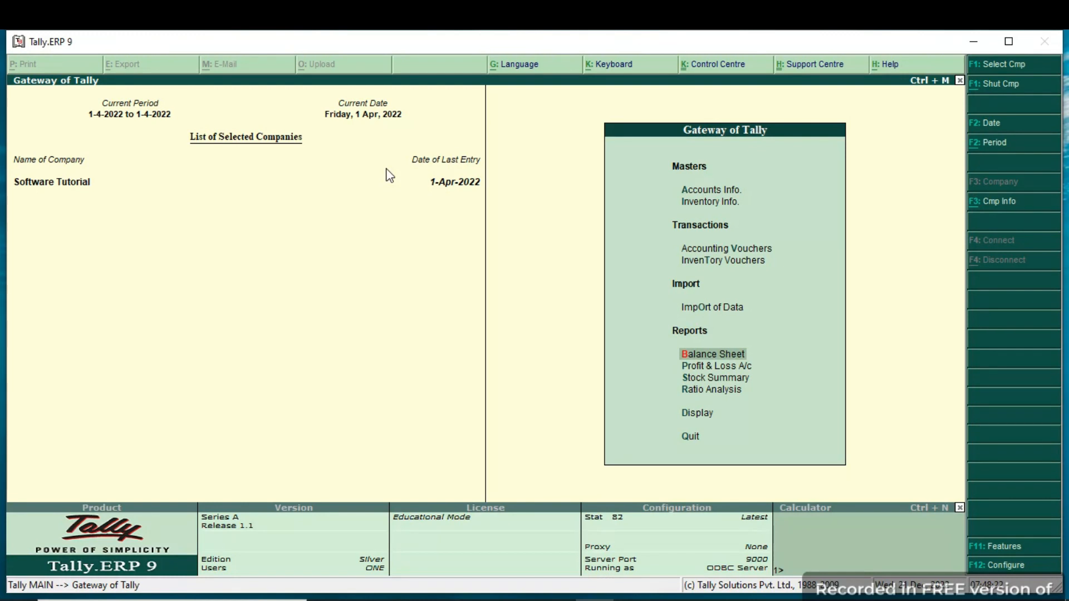
{"action": "key", "text": "Up"}
{"action": "key", "text": "Up"}
{"action": "key", "text": "Up"}
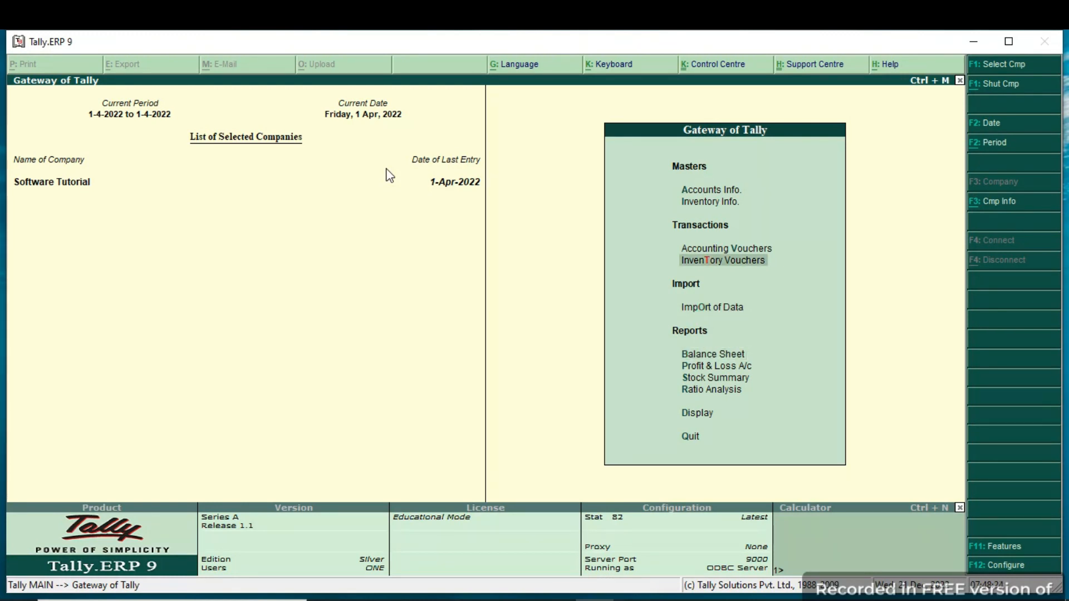
{"action": "key", "text": "Return"}
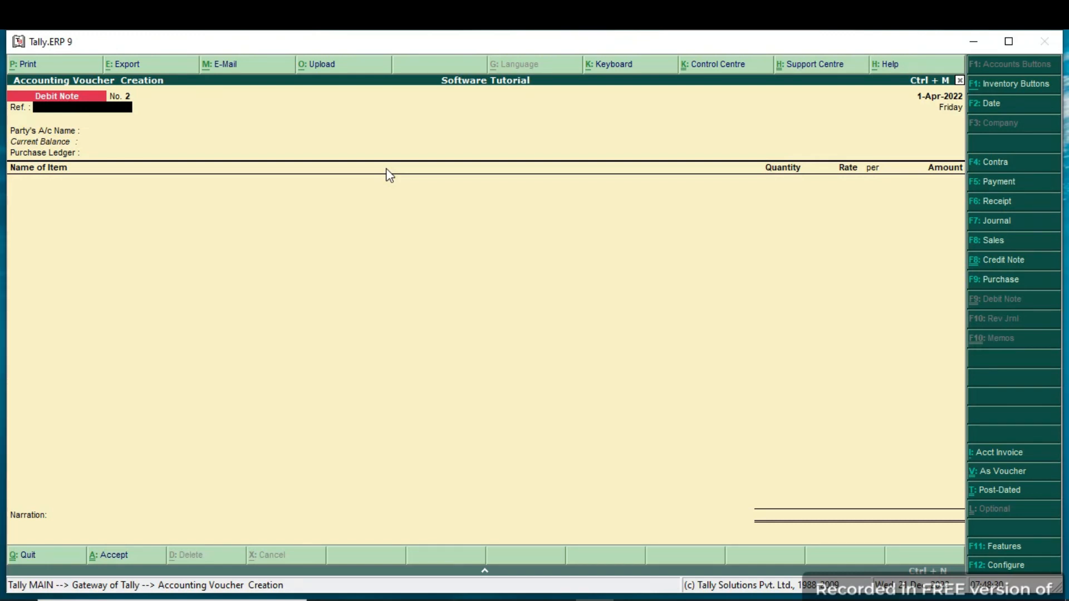
{"action": "left_click", "coordinate": [980, 187]}
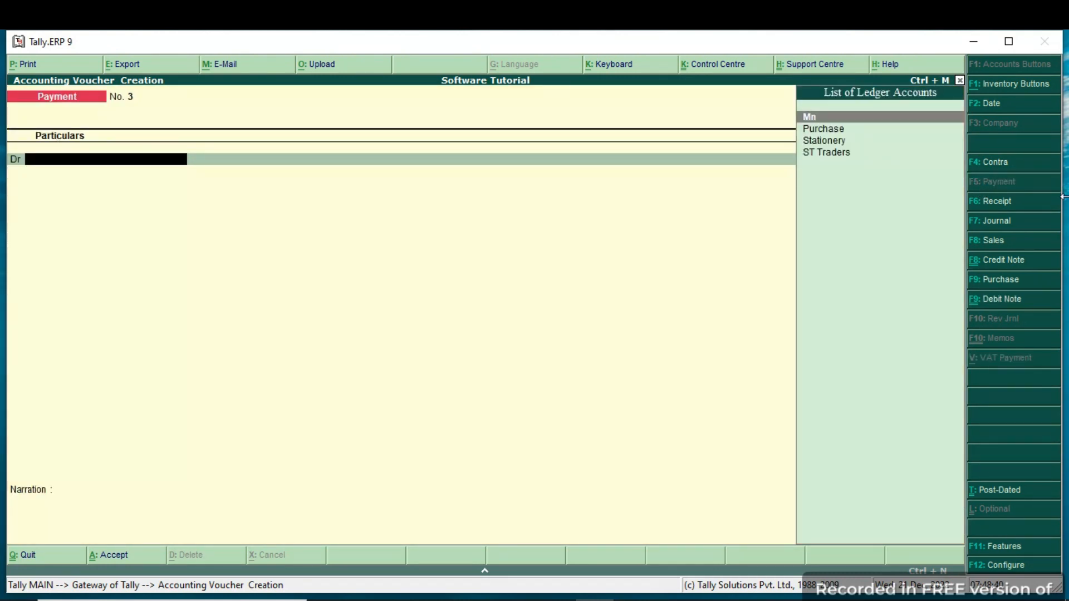
Debit ST Traders with 60,000.00 in the payment voucher.
{"action": "key", "text": "Down"}
{"action": "key", "text": "Down"}
{"action": "key", "text": "Down"}
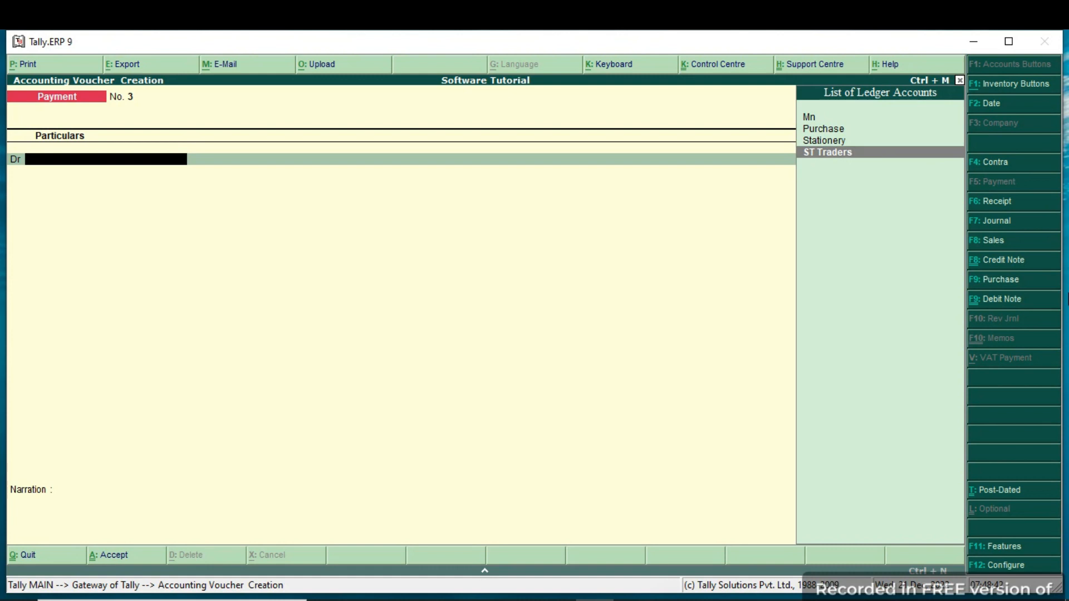
{"action": "key", "text": "Return"}
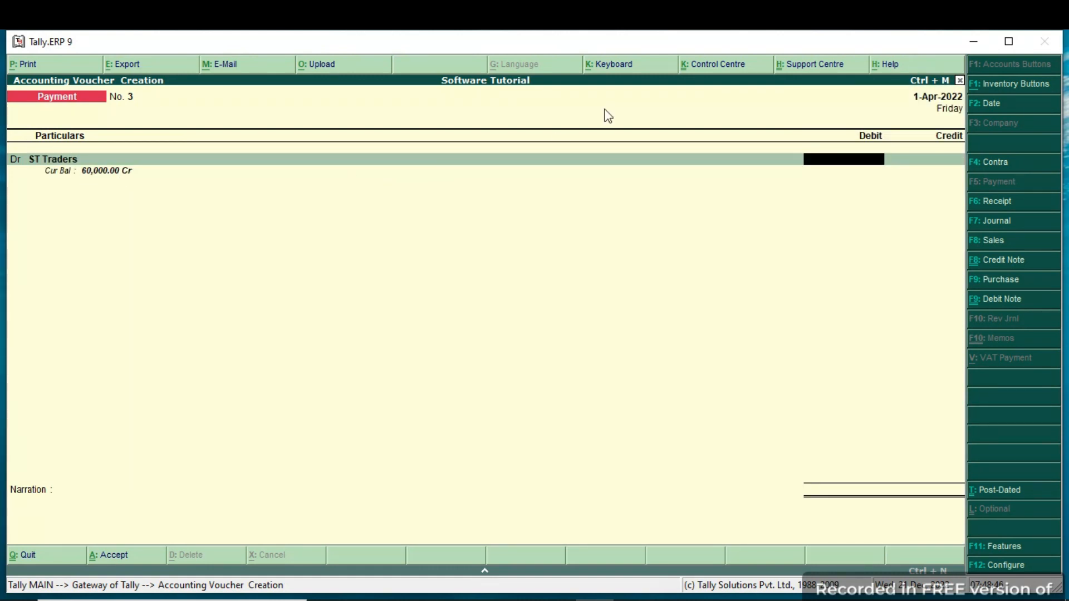
{"action": "type", "text": "60000"}
{"action": "key", "text": "Return"}
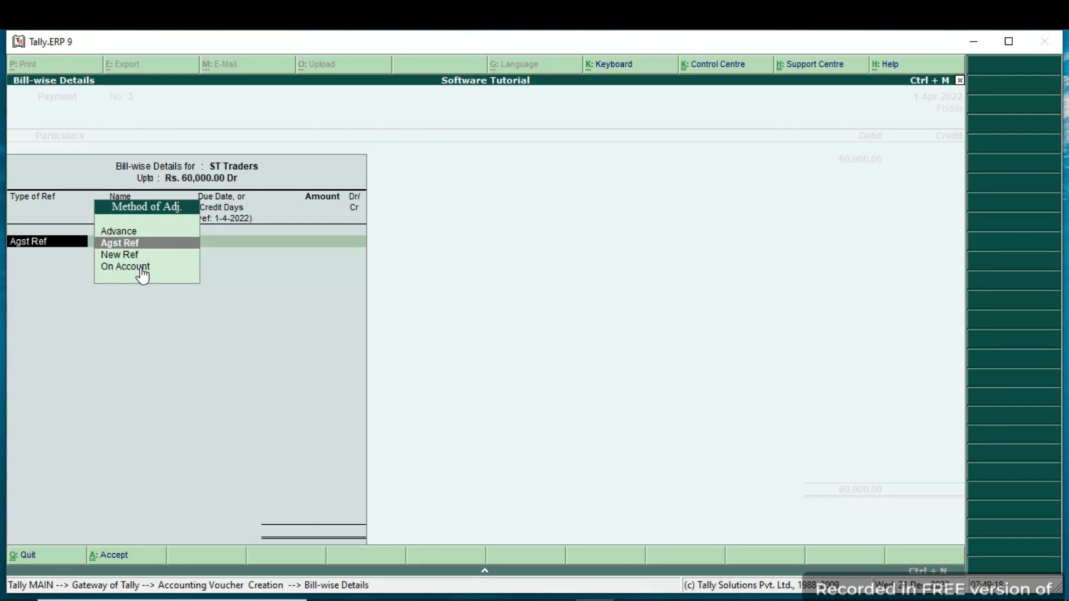
Allocate the 60,000.00 Dr payment bill-wise as Agst Ref to pending bill 1 of ST Traders.
{"action": "key", "text": "Return"}
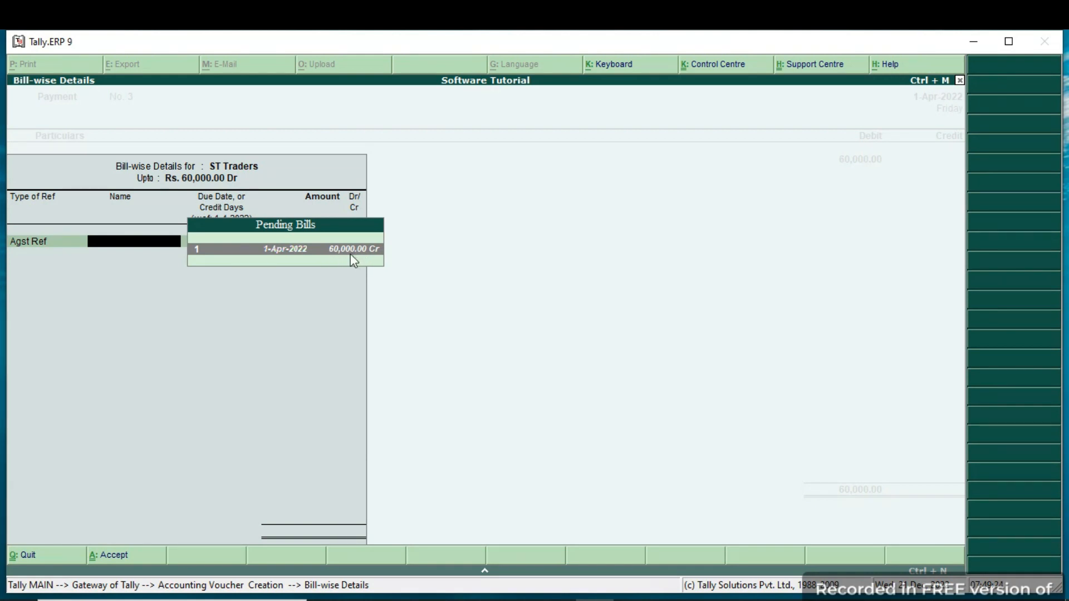
{"action": "key", "text": "Return"}
{"action": "key", "text": "Return"}
{"action": "key", "text": "Return"}
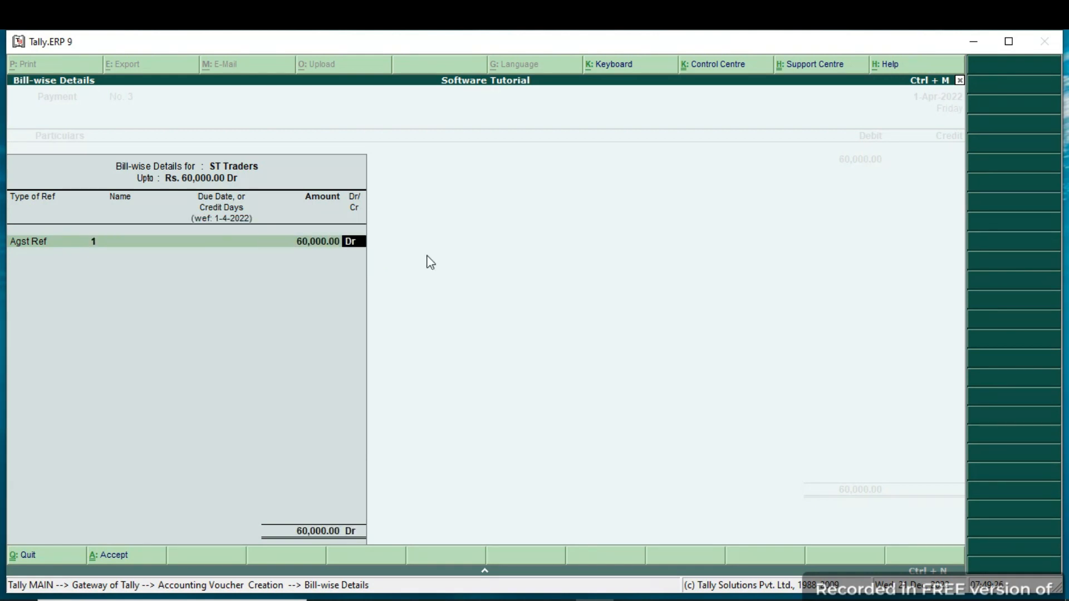
Credit the Cash ledger with 60,000.00 to balance the payment voucher.
{"action": "type", "text": "Cas"}
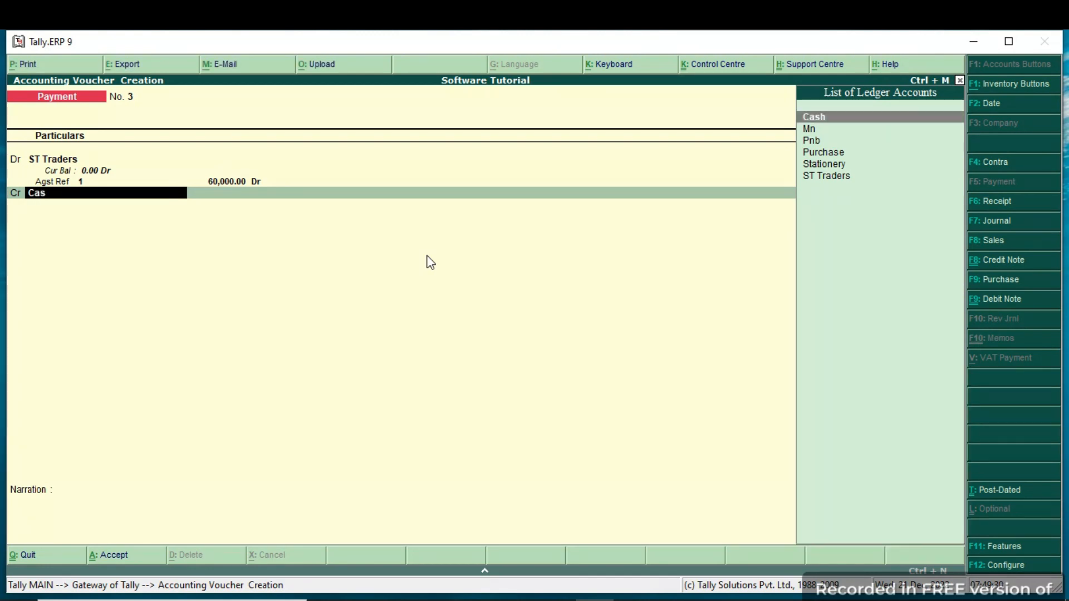
{"action": "key", "text": "Return"}
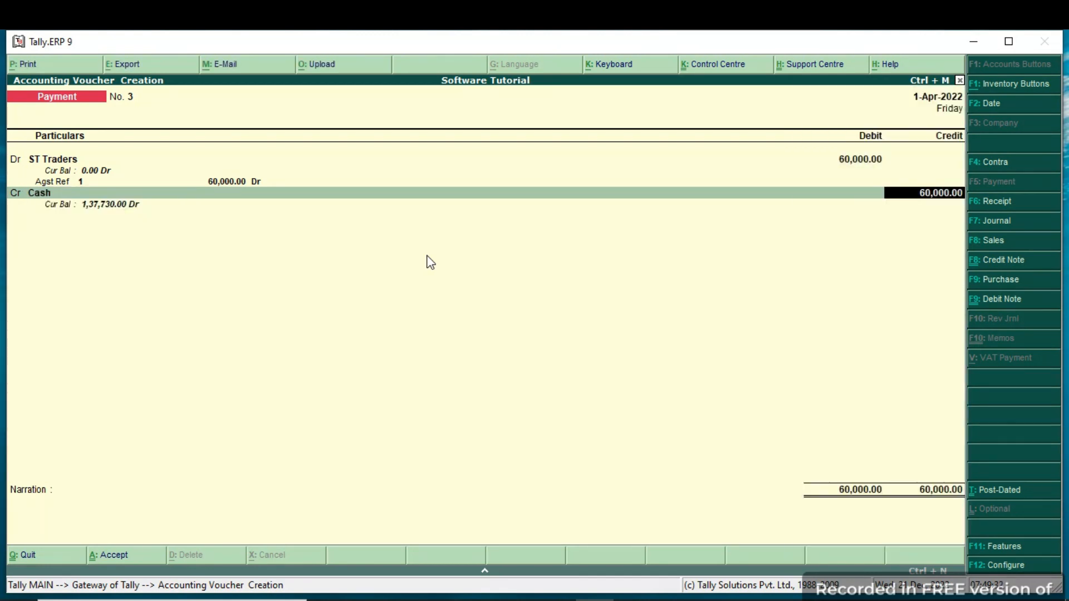
{"action": "key", "text": "Return"}
{"action": "key", "text": "Return"}
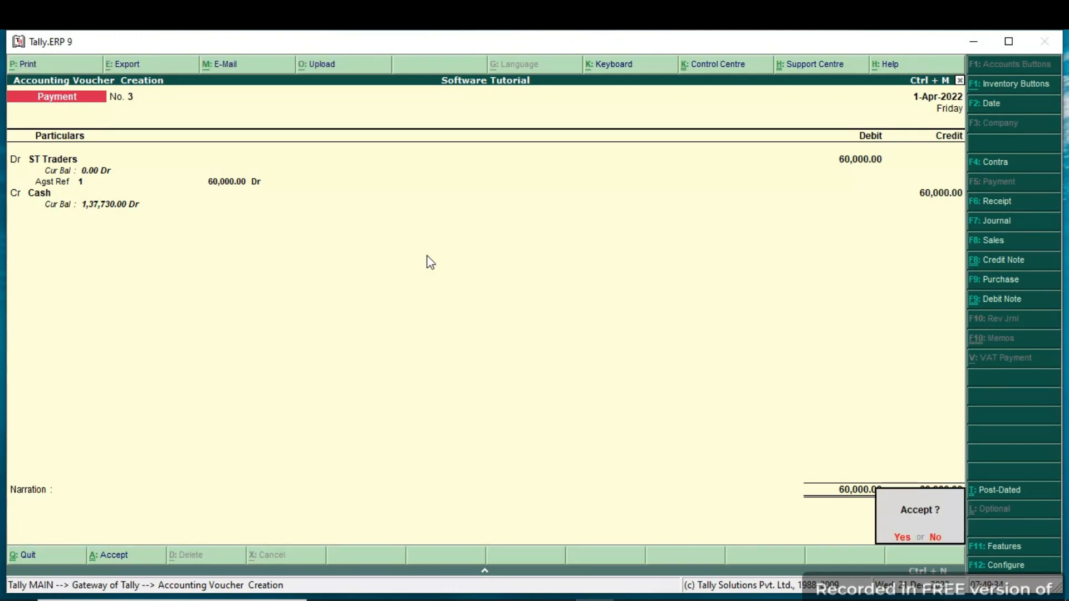
Enter the narration "being payment made", save the payment voucher and leave voucher entry.
{"action": "key", "text": "Escape"}
{"action": "type", "text": "be"}
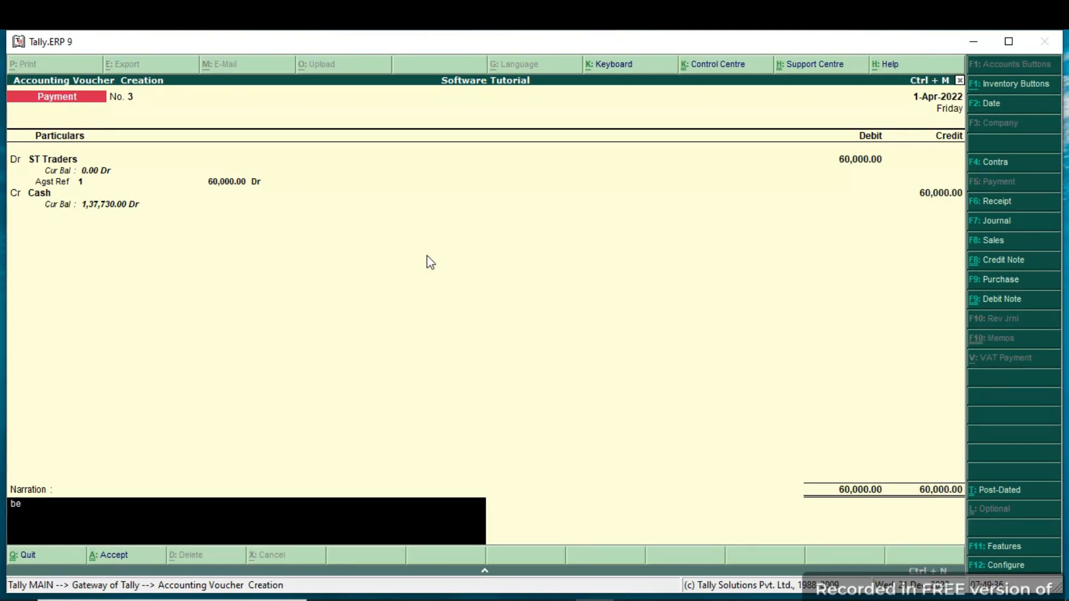
{"action": "type", "text": "ing payment made"}
{"action": "key", "text": "Return"}
{"action": "key", "text": "Return"}
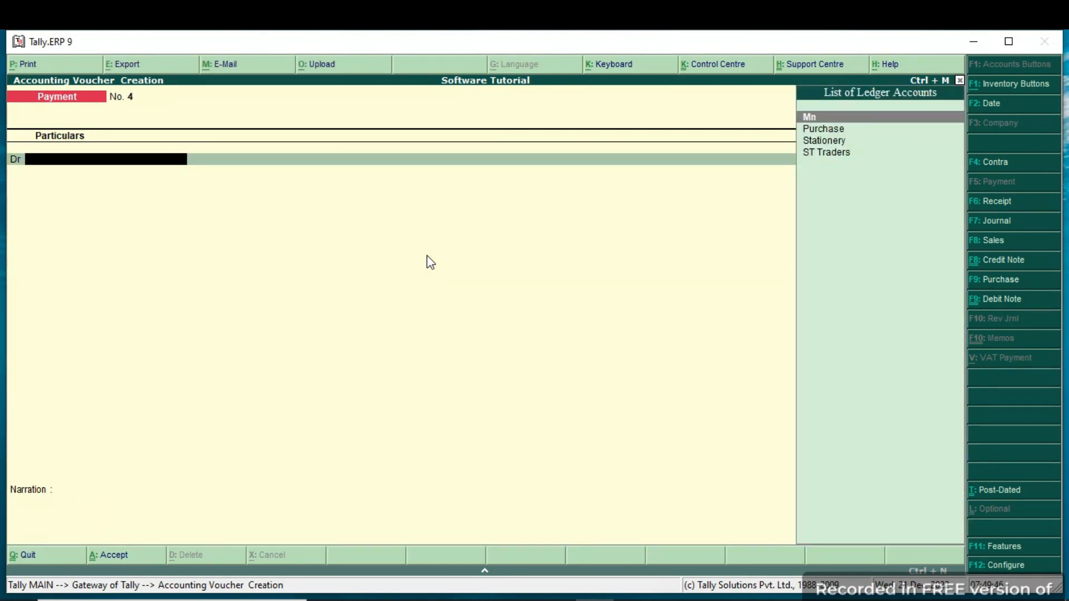
{"action": "key", "text": "Escape"}
{"action": "key", "text": "Return"}
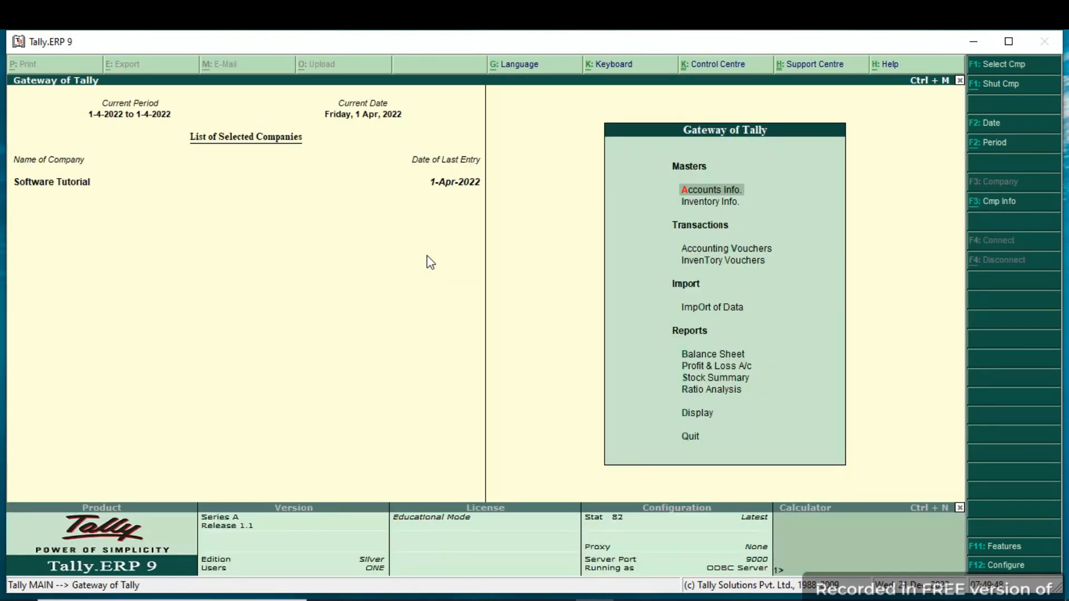
Open the Statements of Accounts reports from the Gateway of Tally.
{"action": "key", "text": "Down"}
{"action": "key", "text": "Down"}
{"action": "key", "text": "Down"}
{"action": "key", "text": "Down"}
{"action": "key", "text": "Down"}
{"action": "key", "text": "Down"}
{"action": "key", "text": "Down"}
{"action": "key", "text": "Down"}
{"action": "key", "text": "Down"}
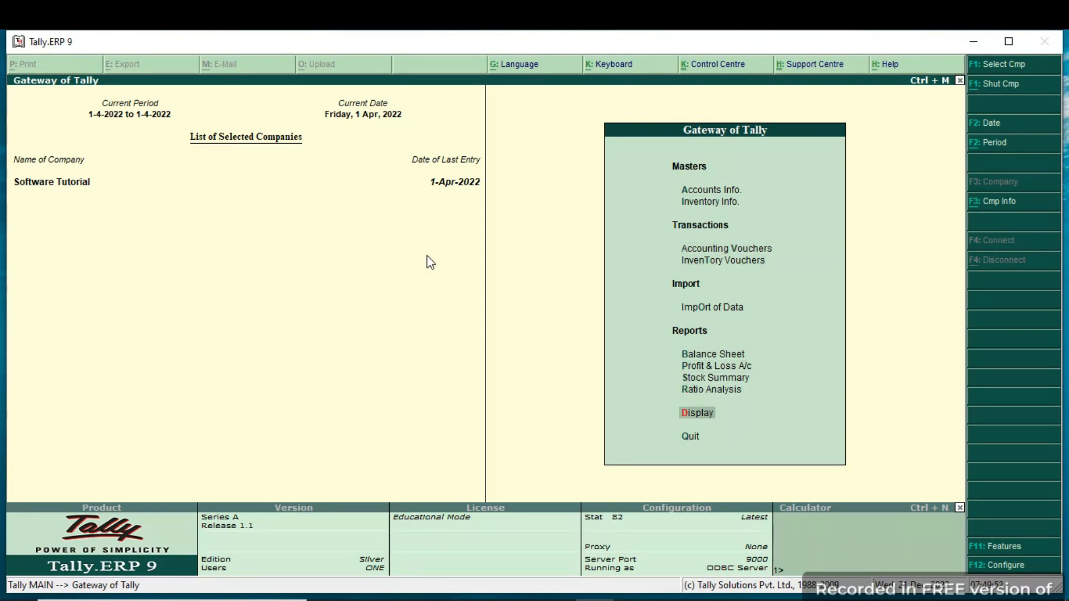
{"action": "key", "text": "Return"}
{"action": "key", "text": "Down"}
{"action": "key", "text": "Down"}
{"action": "key", "text": "Down"}
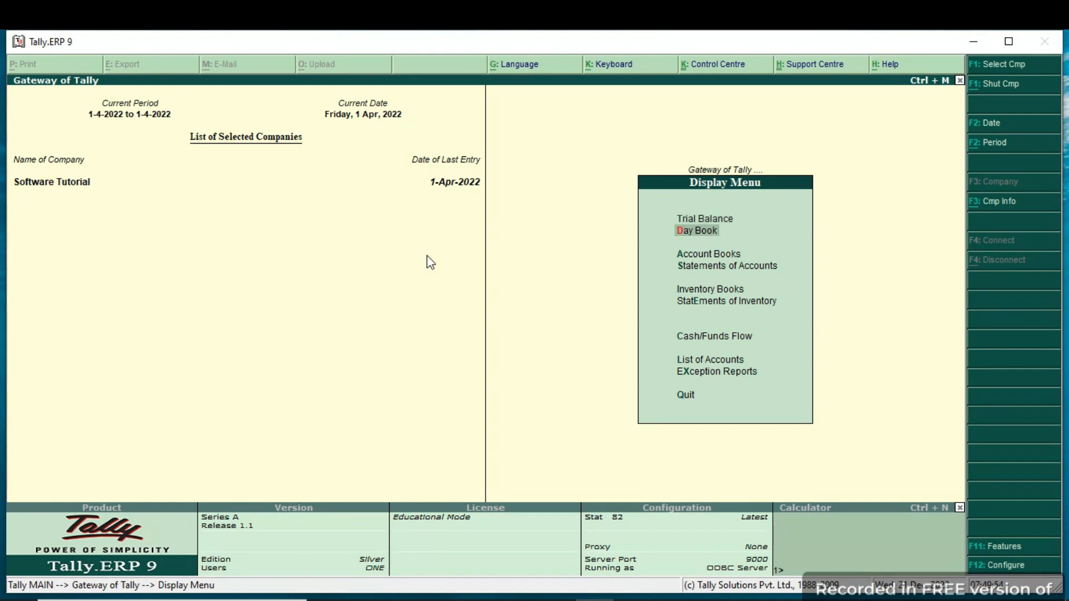
{"action": "key", "text": "Return"}
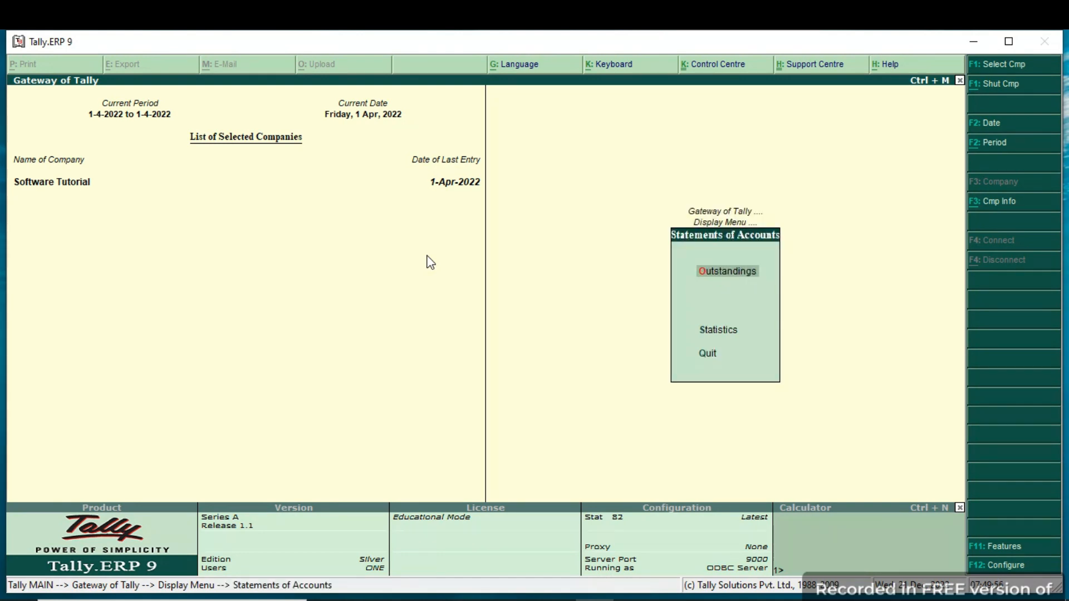
Check the outstanding Bills Payable for All Items after the payment and return to the Gateway of Tally.
{"action": "key", "text": "Return"}
{"action": "key", "text": "Down"}
{"action": "key", "text": "Down"}
{"action": "key", "text": "Down"}
{"action": "key", "text": "Return"}
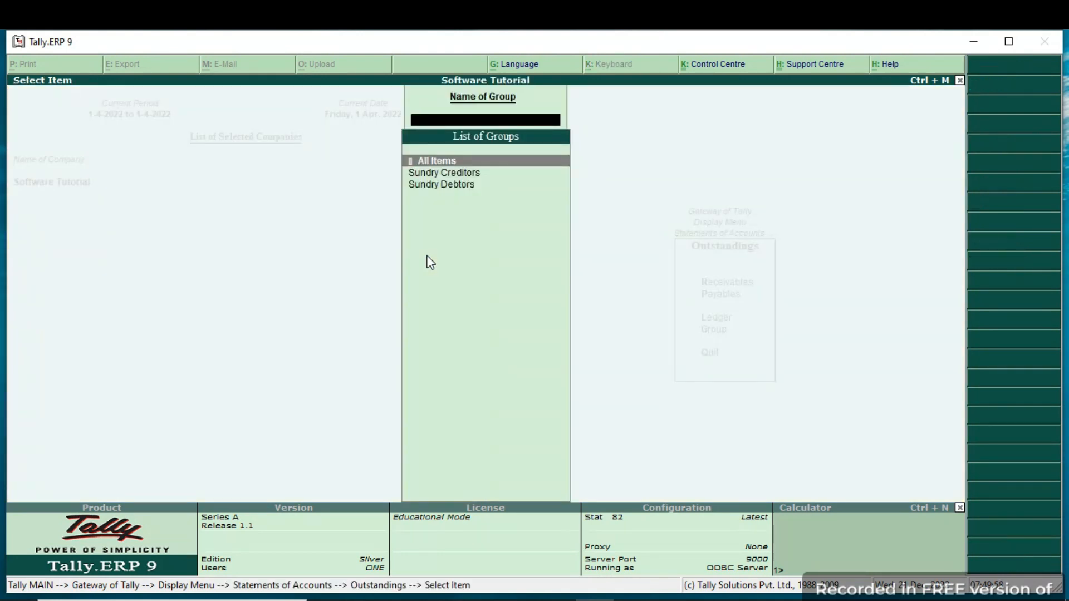
{"action": "key", "text": "Return"}
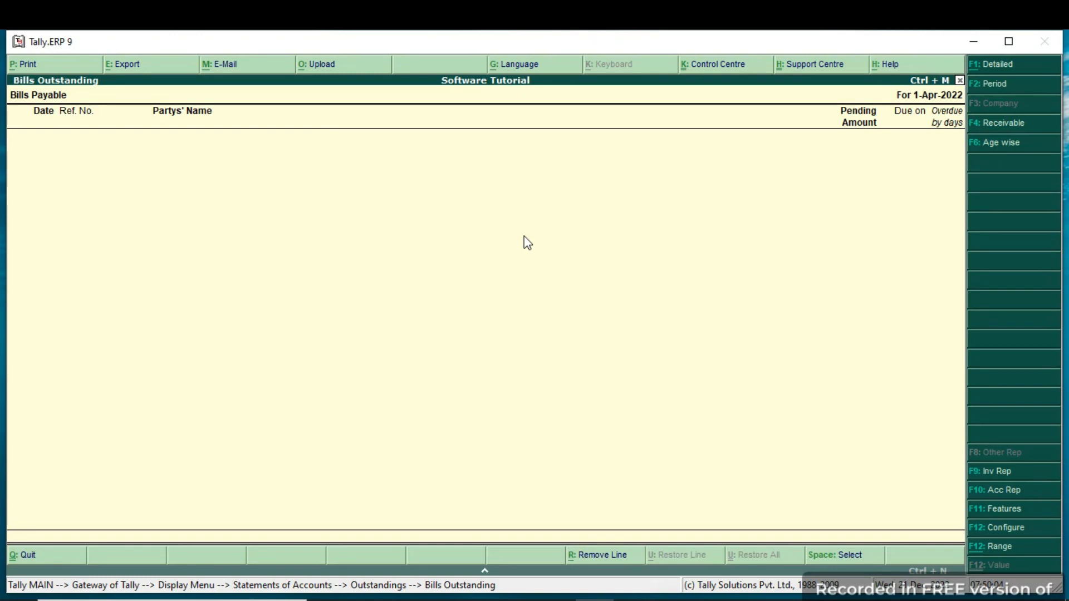
{"action": "key", "text": "Escape"}
{"action": "key", "text": "Escape"}
{"action": "key", "text": "Escape"}
{"action": "key", "text": "Escape"}
{"action": "key", "text": "Escape"}
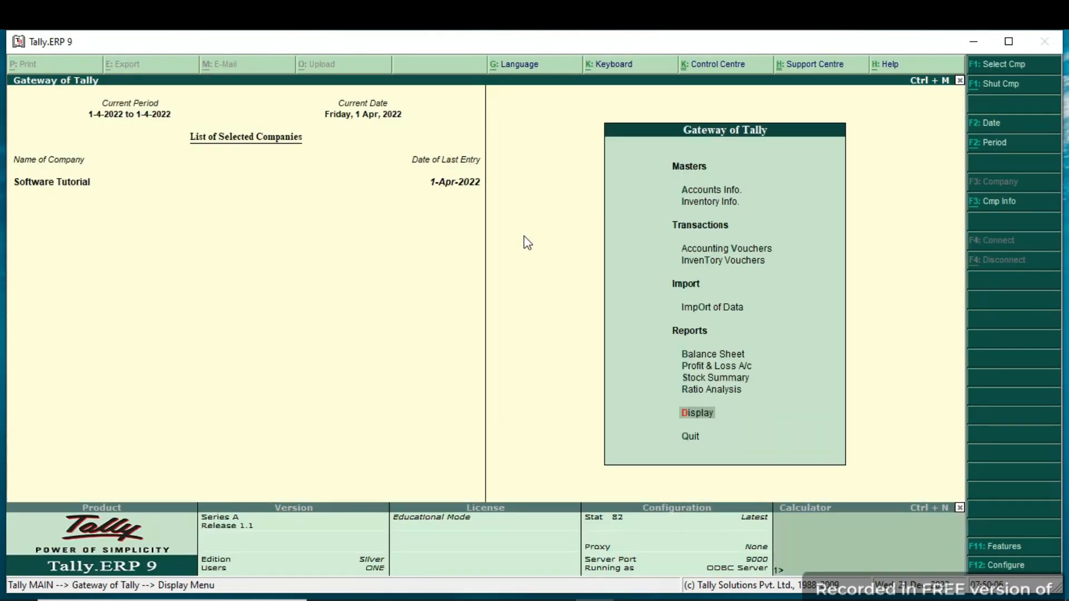